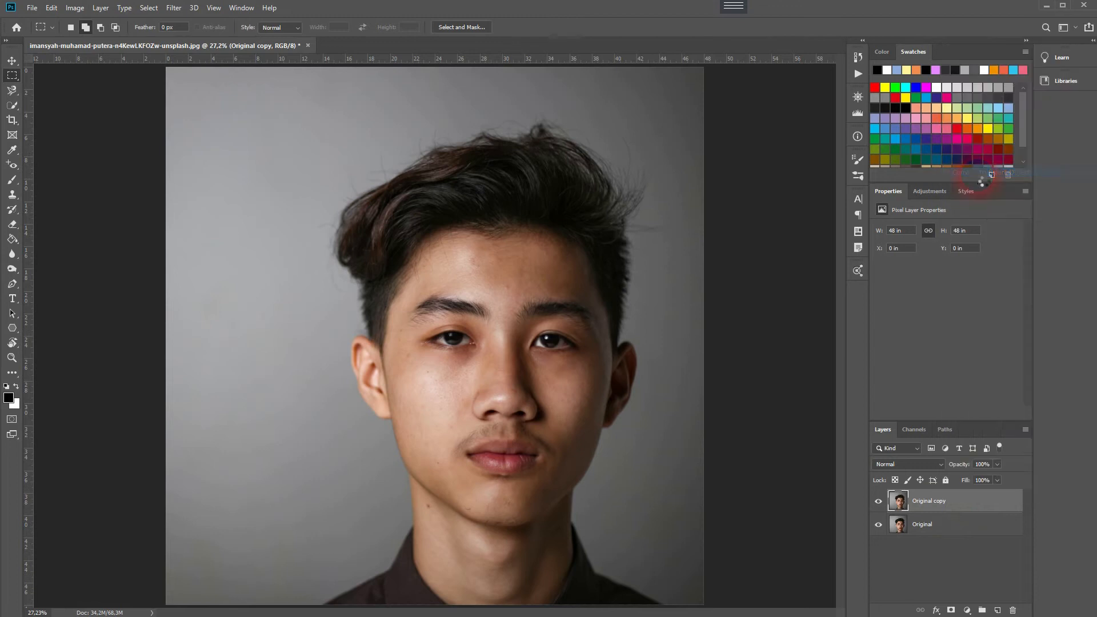
Open the Filter Gallery for the Original copy layer and choose the Halftone Pattern sketch filter.
{"action": "left_click", "coordinate": [173, 8]}
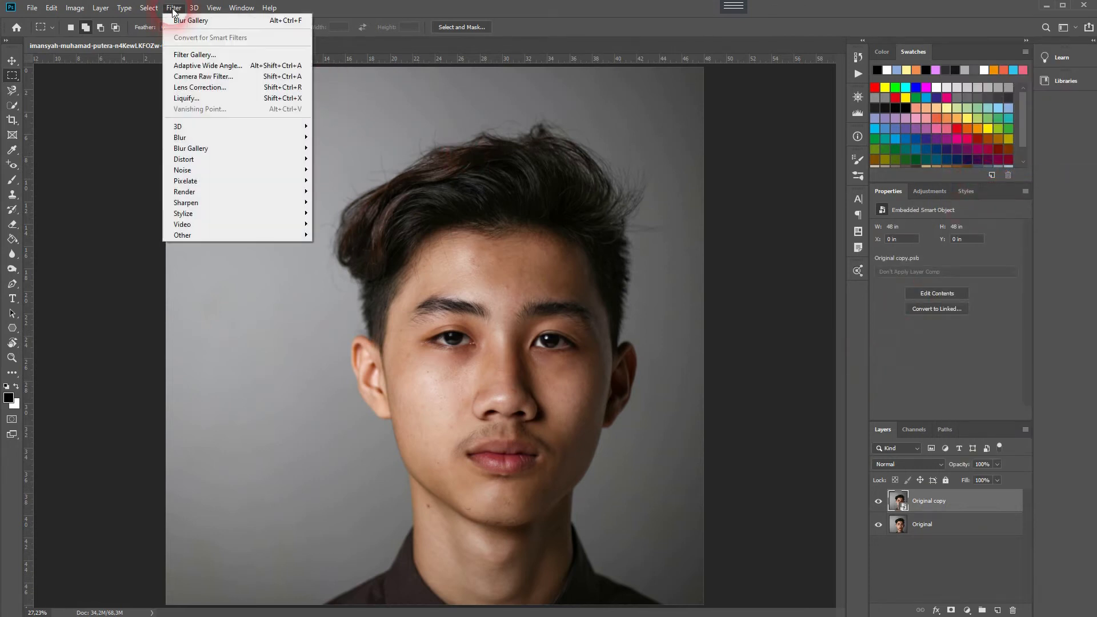
{"action": "left_click", "coordinate": [269, 54]}
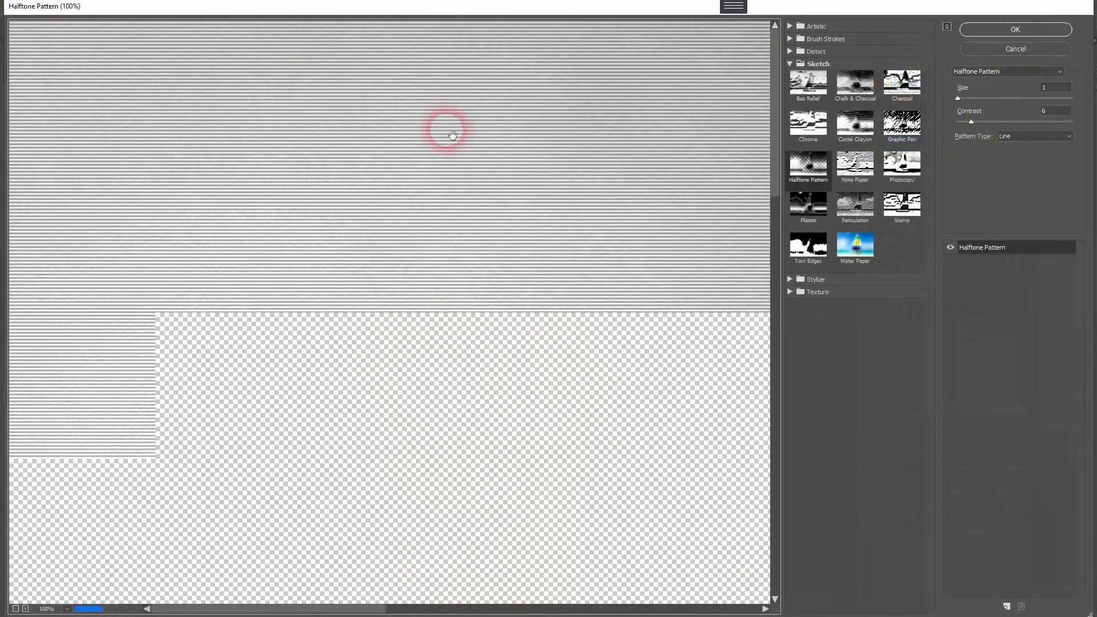
{"action": "left_click", "coordinate": [789, 62]}
{"action": "left_click", "coordinate": [821, 64]}
{"action": "left_click", "coordinate": [807, 173]}
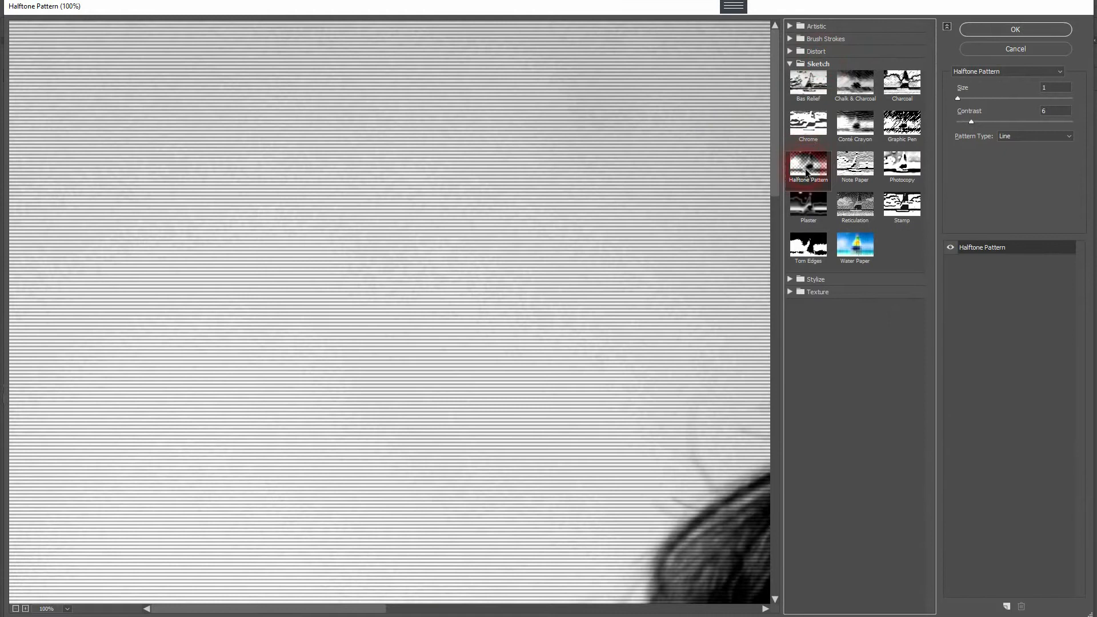
Set the halftone pattern type to Line.
{"action": "left_click", "coordinate": [15, 608]}
{"action": "left_click", "coordinate": [16, 608]}
{"action": "left_click", "coordinate": [15, 608]}
{"action": "left_click", "coordinate": [16, 608]}
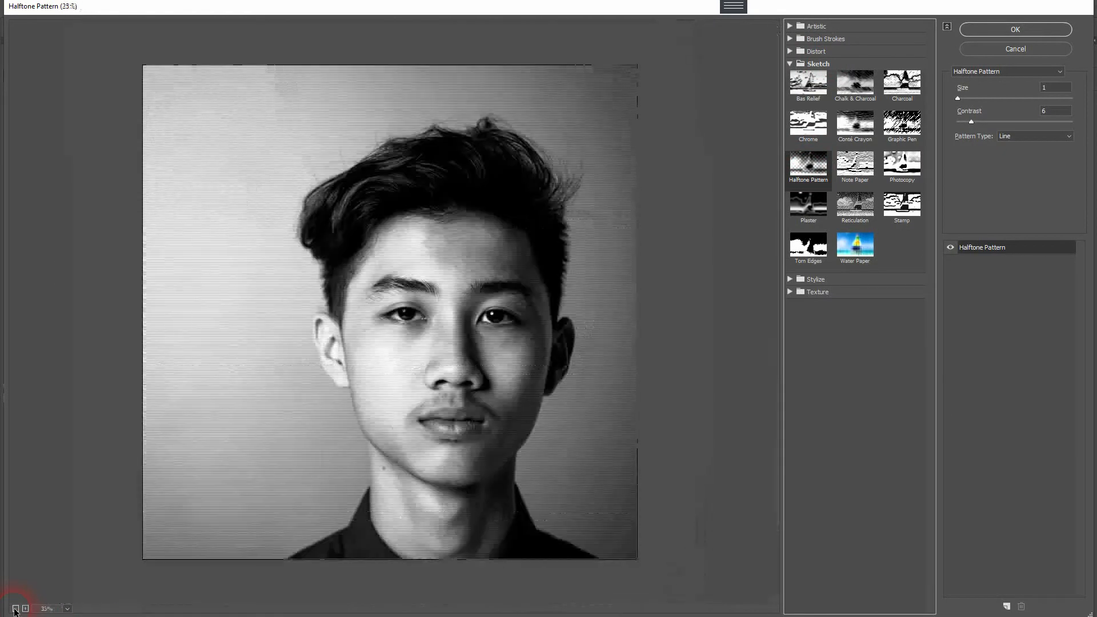
{"action": "left_click", "coordinate": [26, 609]}
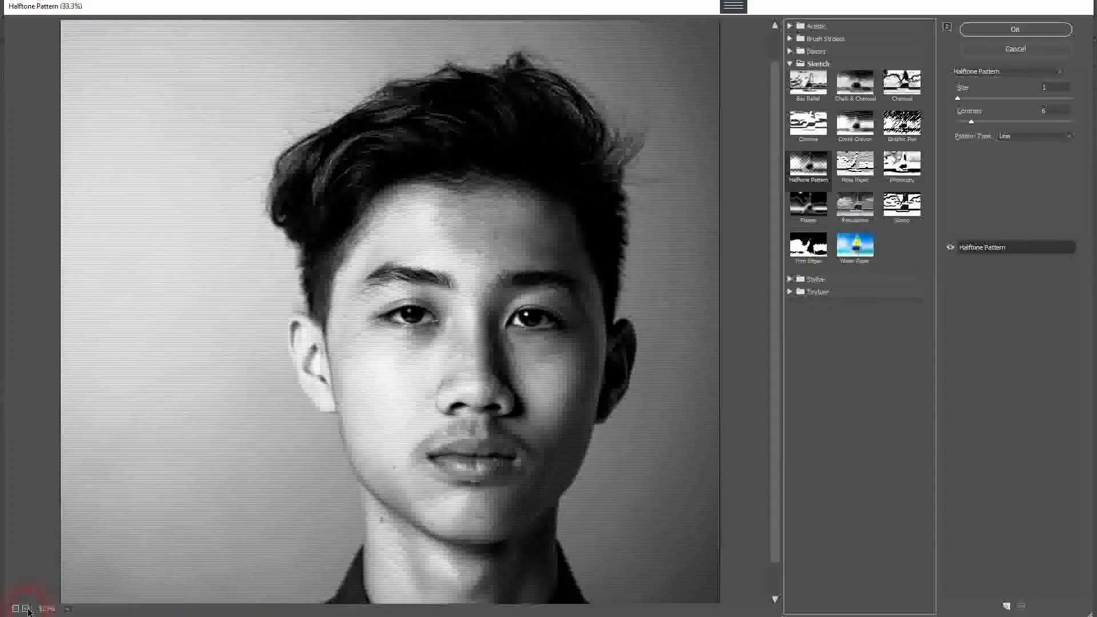
{"action": "left_click", "coordinate": [1038, 137]}
{"action": "left_click", "coordinate": [1037, 165]}
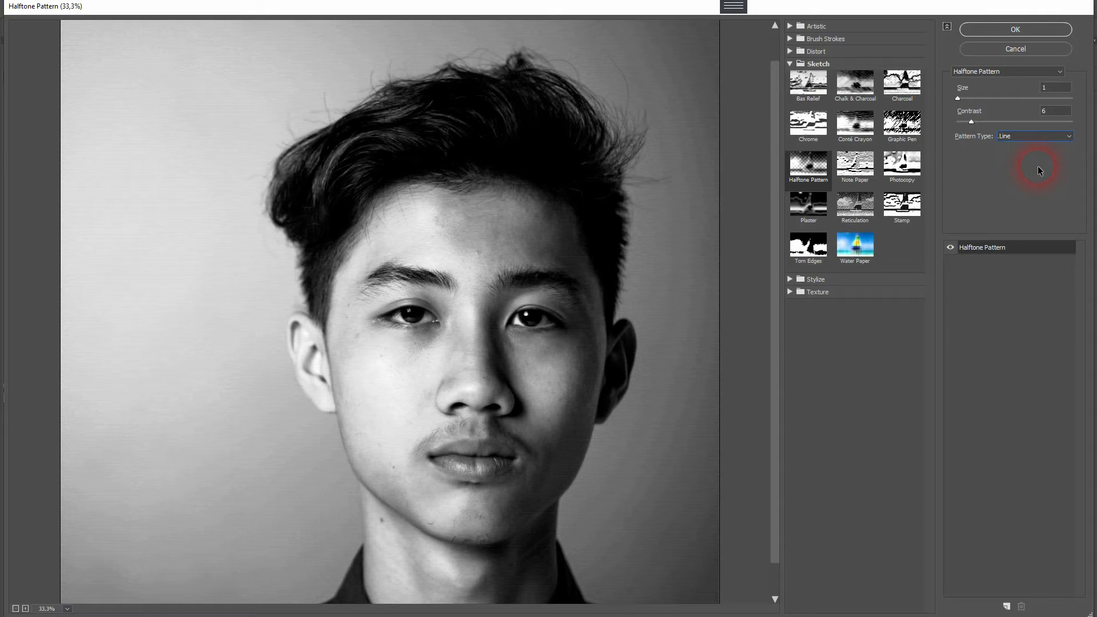
Set the halftone size to 4 and the contrast to 28, and apply the filter to the portrait.
{"action": "left_click", "coordinate": [25, 609]}
{"action": "left_click", "coordinate": [25, 608]}
{"action": "left_click", "coordinate": [208, 552]}
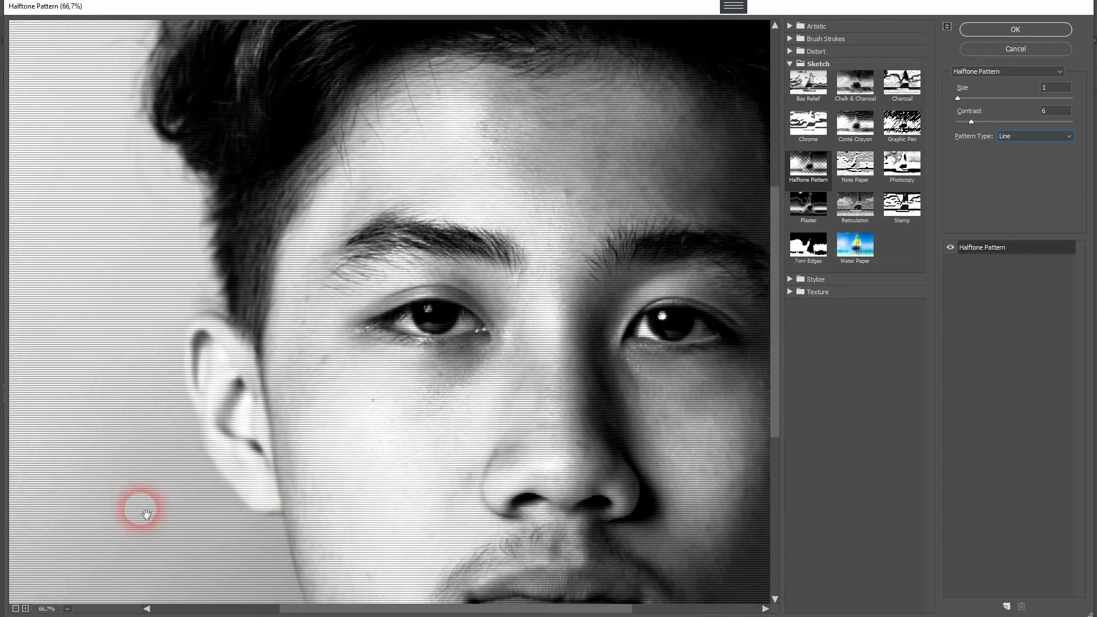
{"action": "left_click_drag", "start_coordinate": [957, 98], "coordinate": [998, 99]}
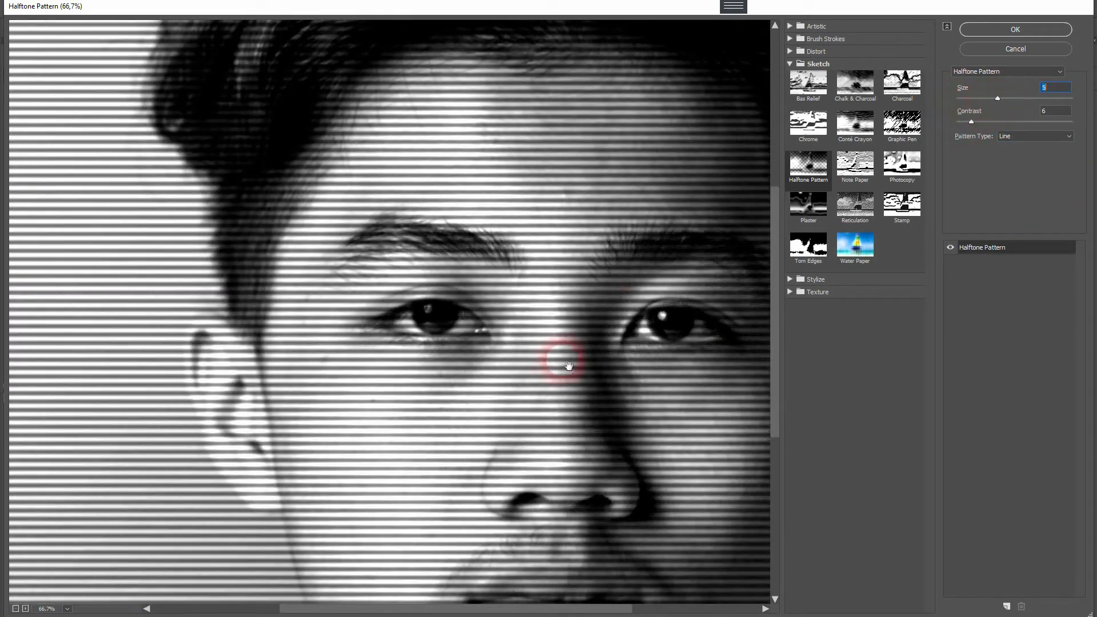
{"action": "left_click", "coordinate": [16, 609]}
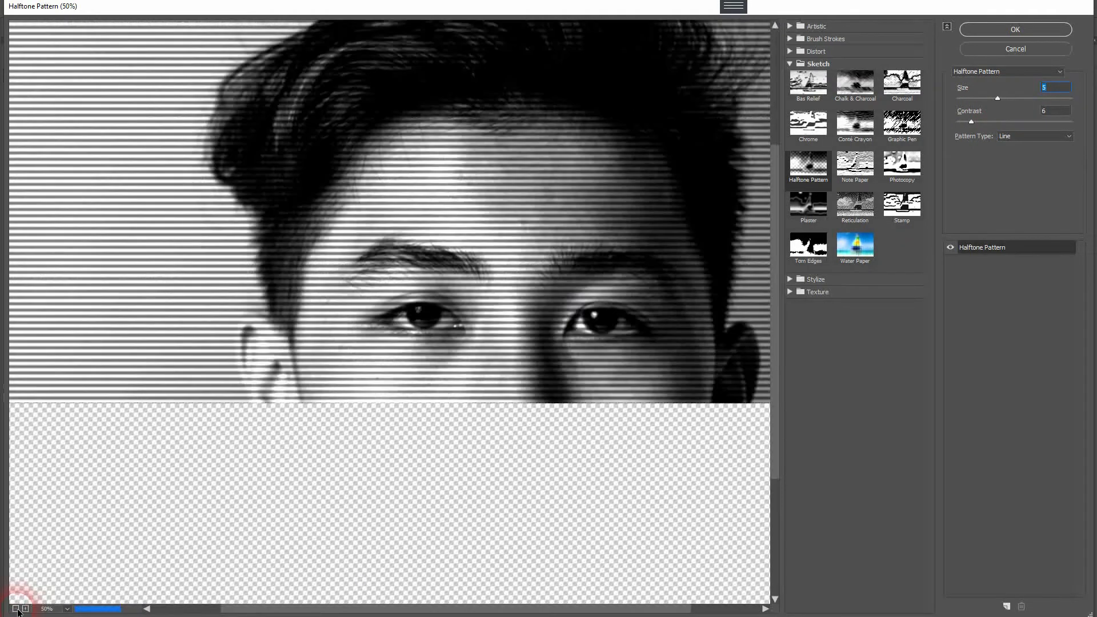
{"action": "left_click", "coordinate": [16, 609]}
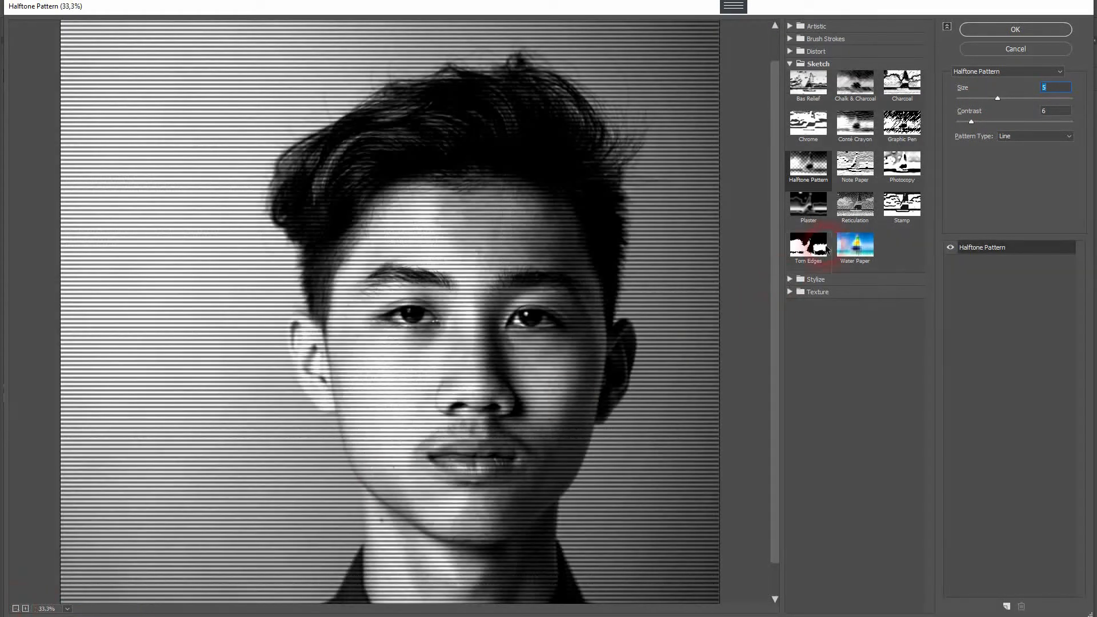
{"action": "key", "text": "Down"}
{"action": "key", "text": "Down"}
{"action": "key", "text": "Up"}
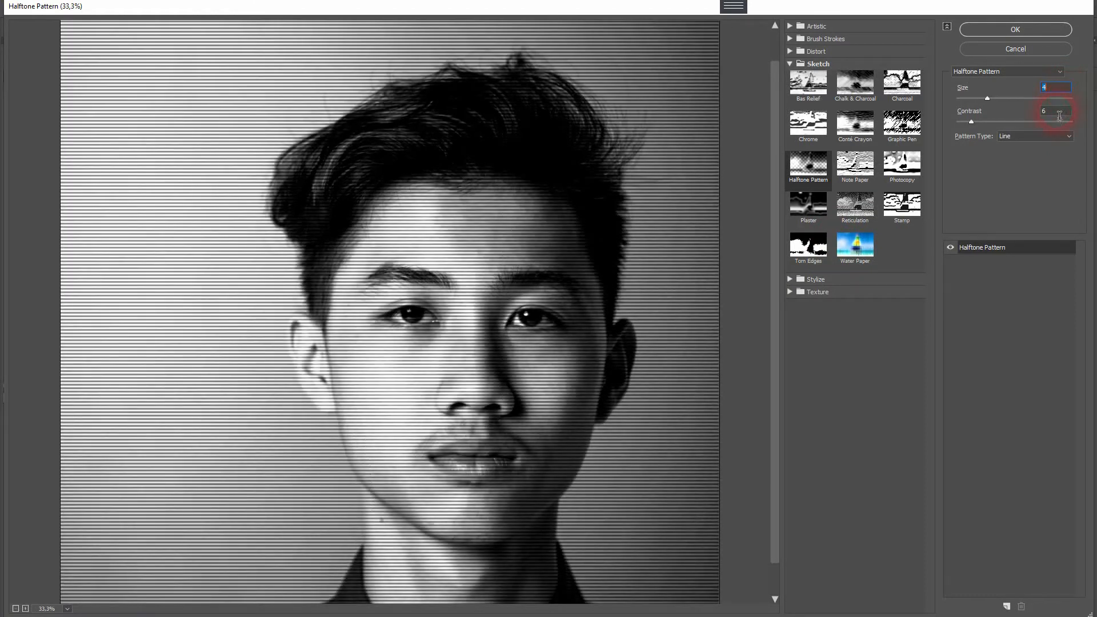
{"action": "left_click_drag", "start_coordinate": [972, 122], "coordinate": [1022, 131]}
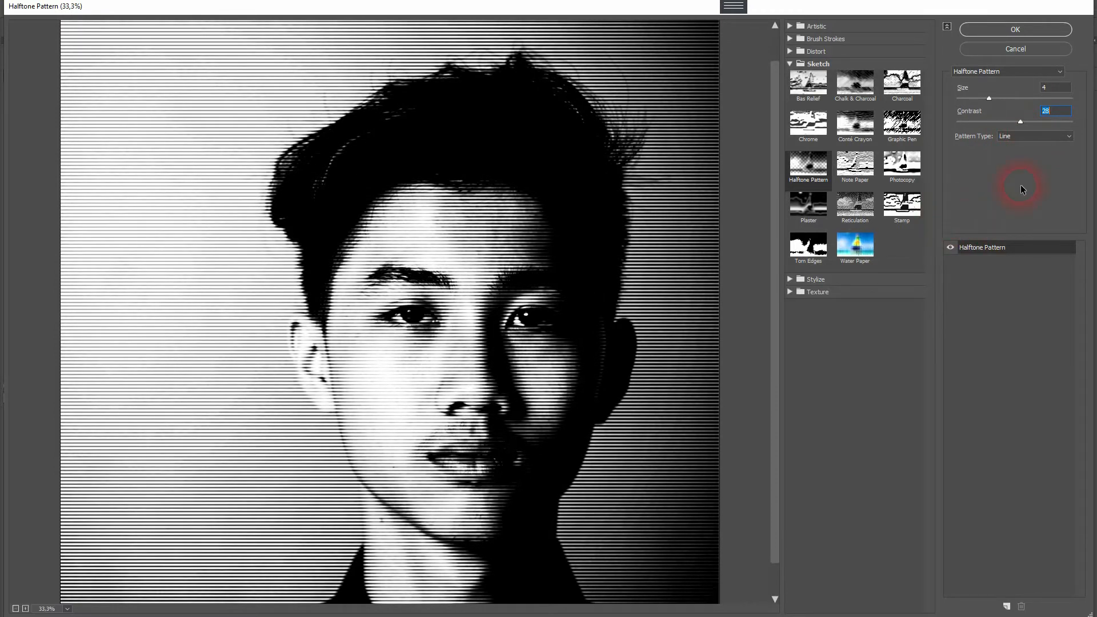
{"action": "left_click", "coordinate": [1014, 30]}
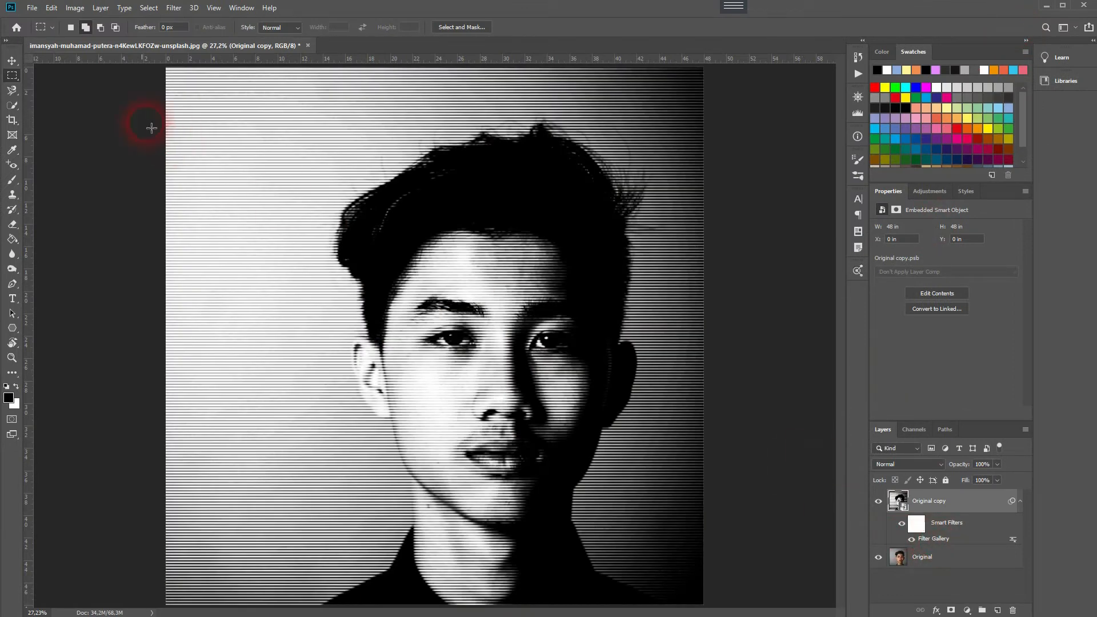
Start a Path Blur on the Original copy layer and extend its path horizontally across both eyes to the far ear.
{"action": "left_click", "coordinate": [175, 13]}
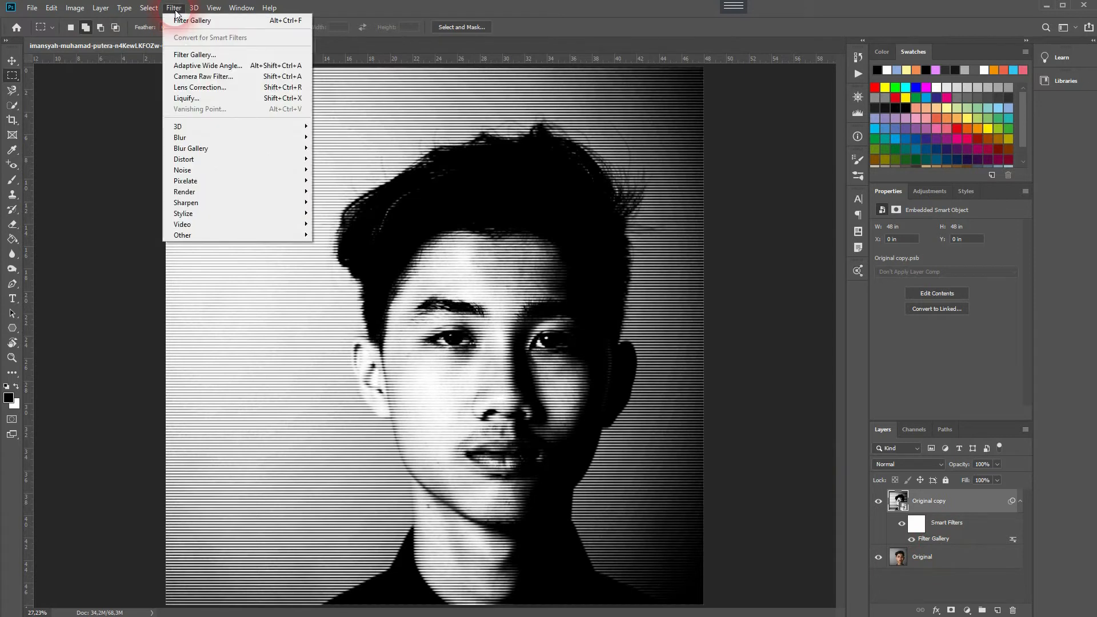
{"action": "left_click", "coordinate": [260, 148]}
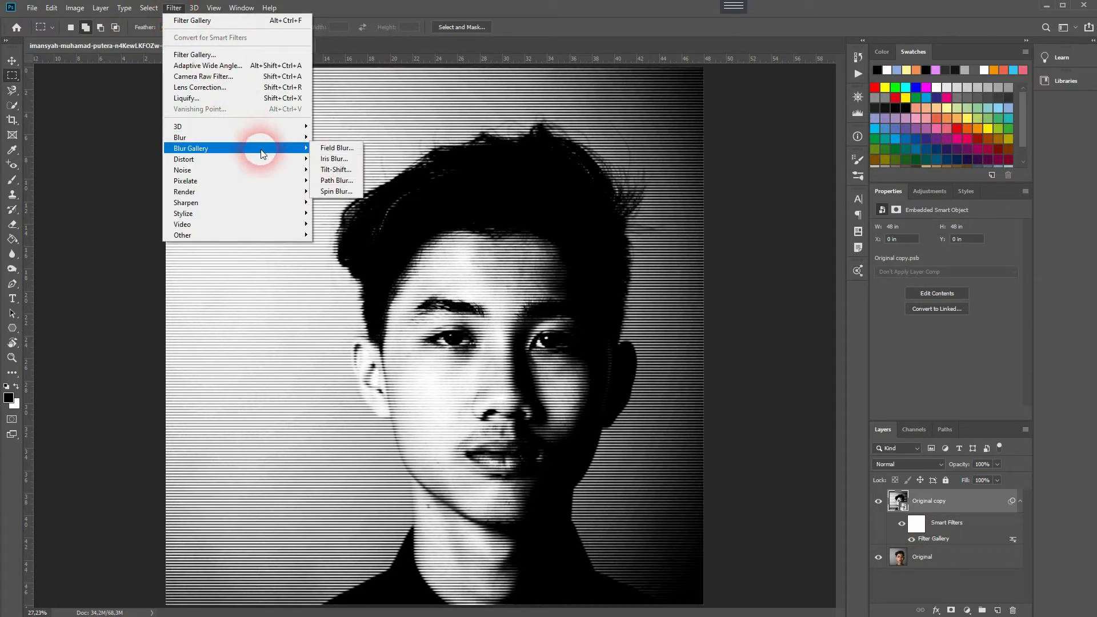
{"action": "left_click", "coordinate": [337, 180]}
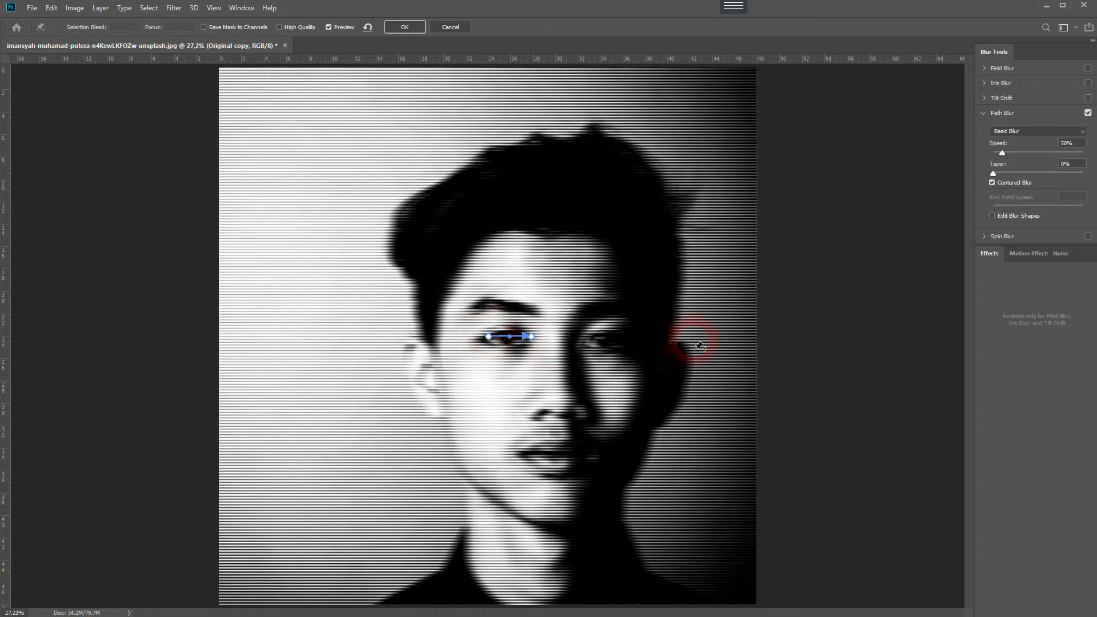
{"action": "left_click_drag", "start_coordinate": [530, 338], "coordinate": [687, 338]}
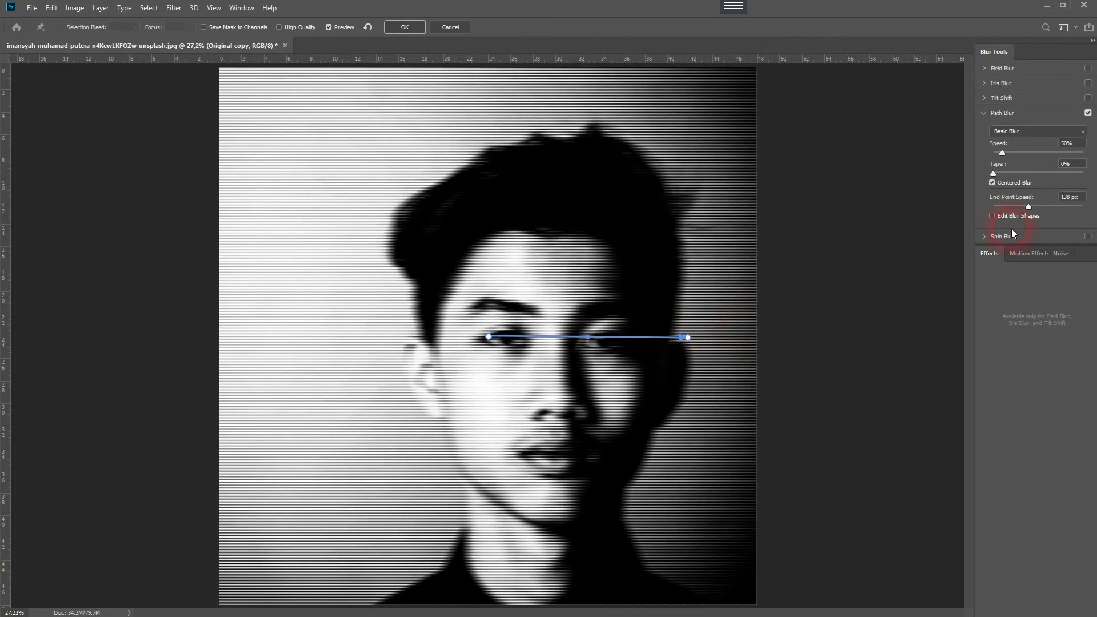
Set the path blur speed to 127%, turn off Centered Blur, set the end point speed to 93 px, and apply it.
{"action": "left_click_drag", "start_coordinate": [1004, 152], "coordinate": [1015, 156]}
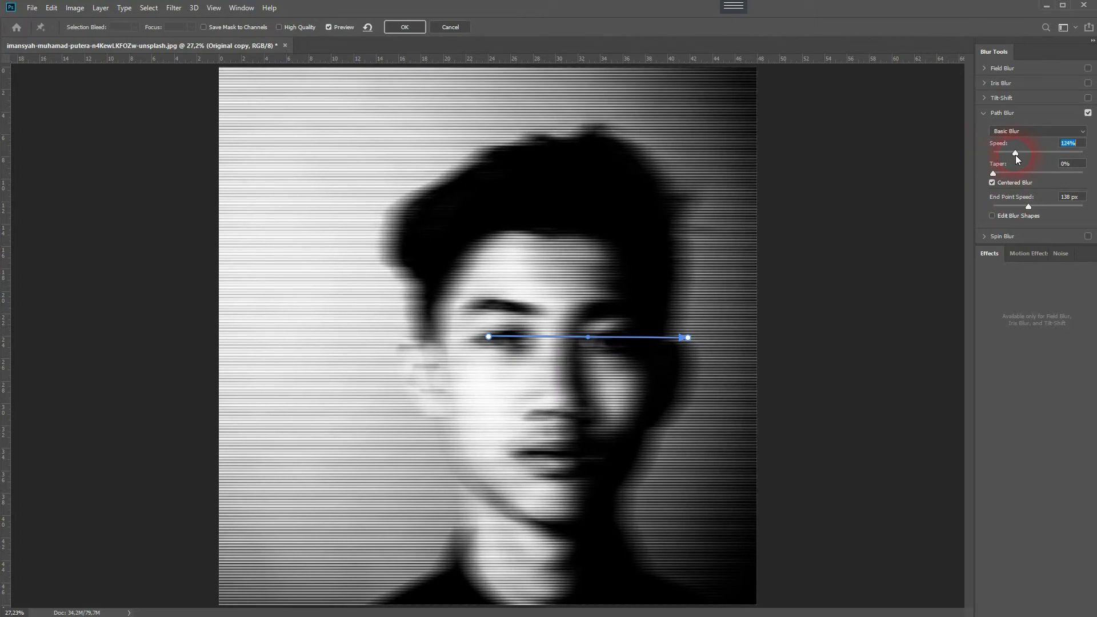
{"action": "left_click", "coordinate": [992, 182]}
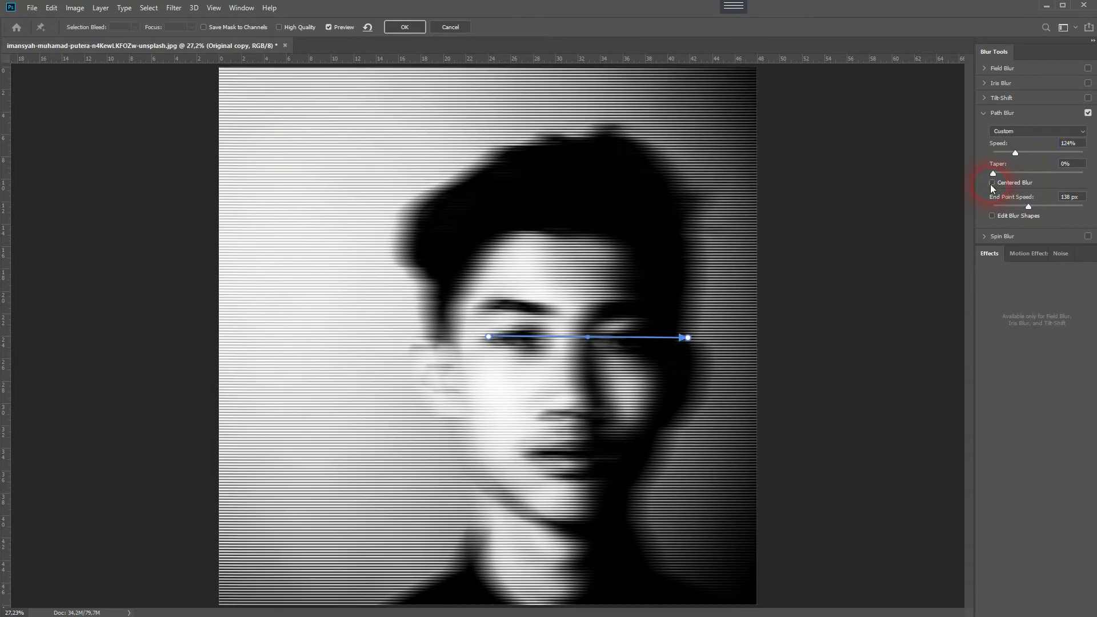
{"action": "left_click_drag", "start_coordinate": [1019, 153], "coordinate": [1017, 153]}
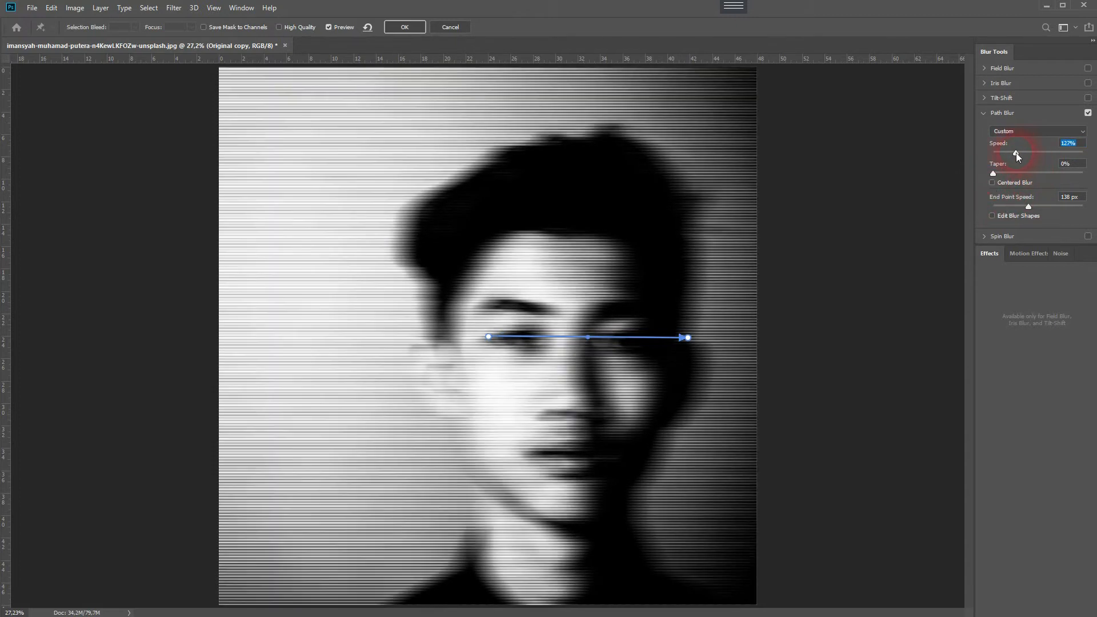
{"action": "left_click_drag", "start_coordinate": [1027, 208], "coordinate": [1024, 208]}
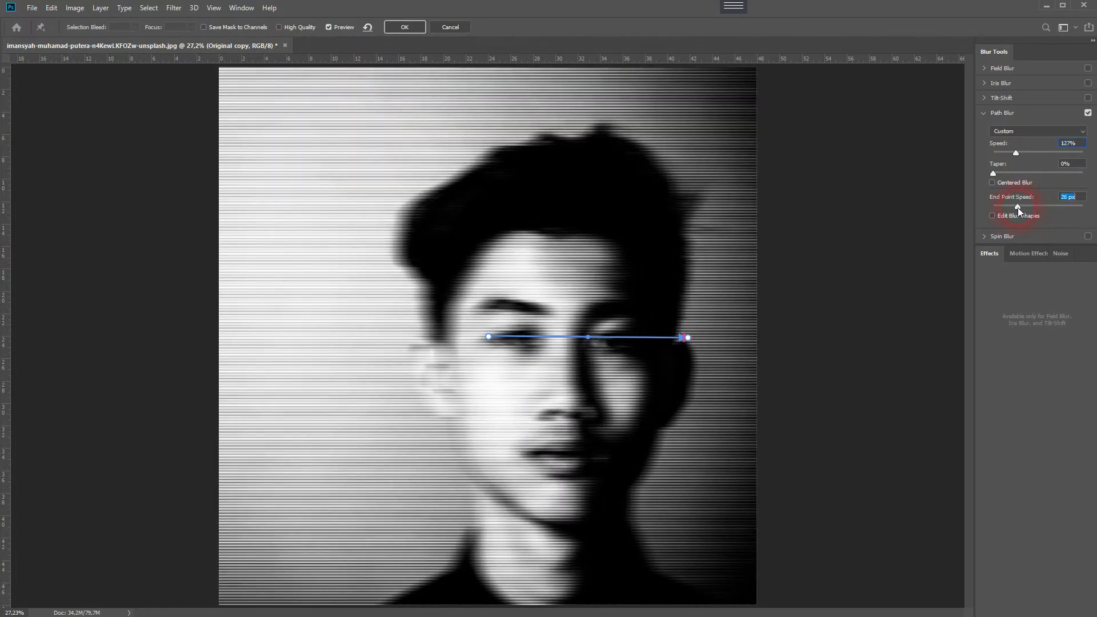
{"action": "left_click_drag", "start_coordinate": [1019, 207], "coordinate": [1024, 207]}
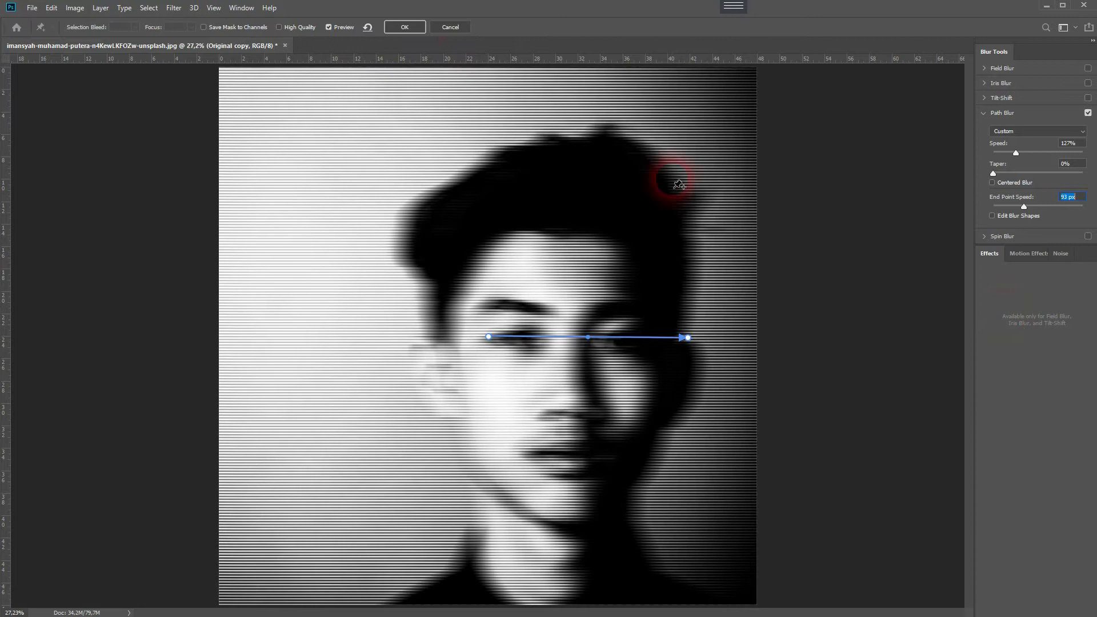
{"action": "left_click", "coordinate": [420, 25]}
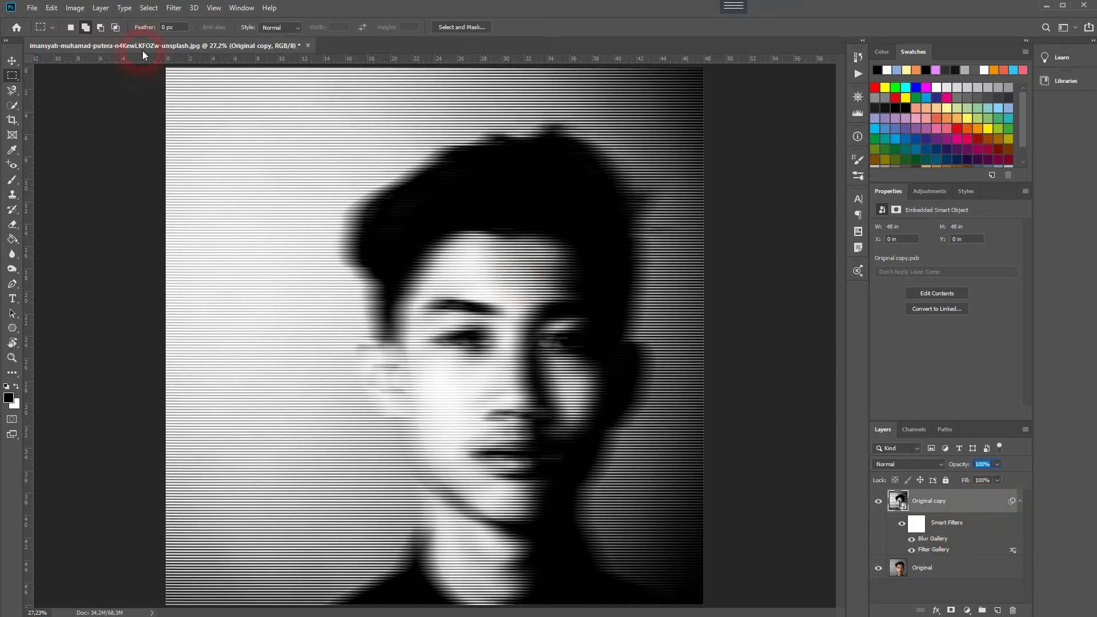
Apply a Posterize adjustment with a raised number of levels to the Original copy layer.
{"action": "left_click", "coordinate": [75, 8]}
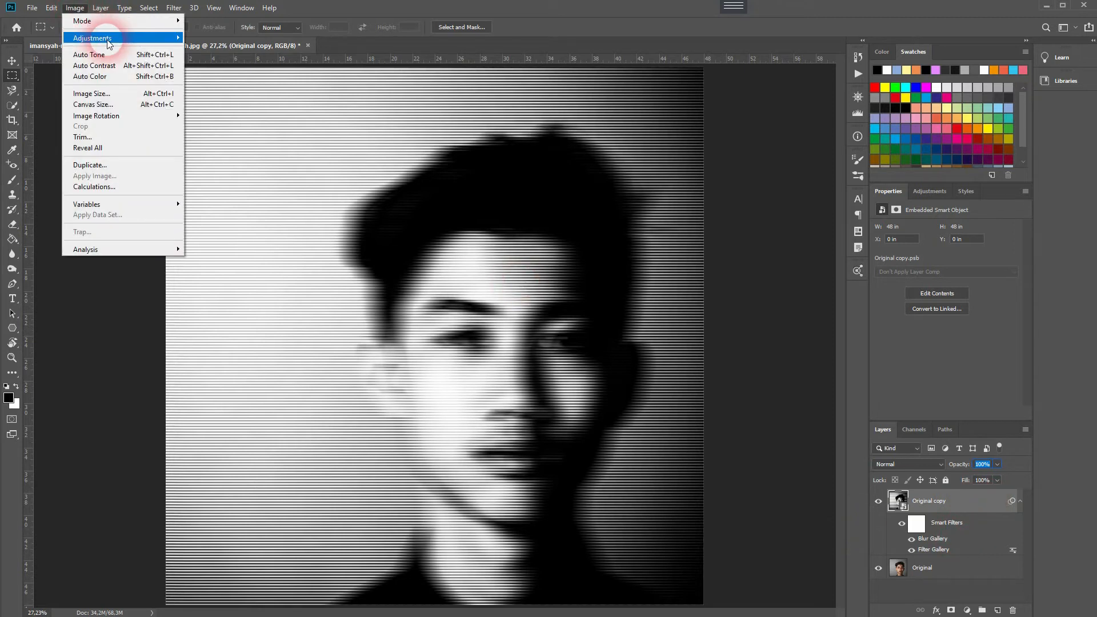
{"action": "mouse_move", "coordinate": [91, 38]}
{"action": "left_click", "coordinate": [245, 190]}
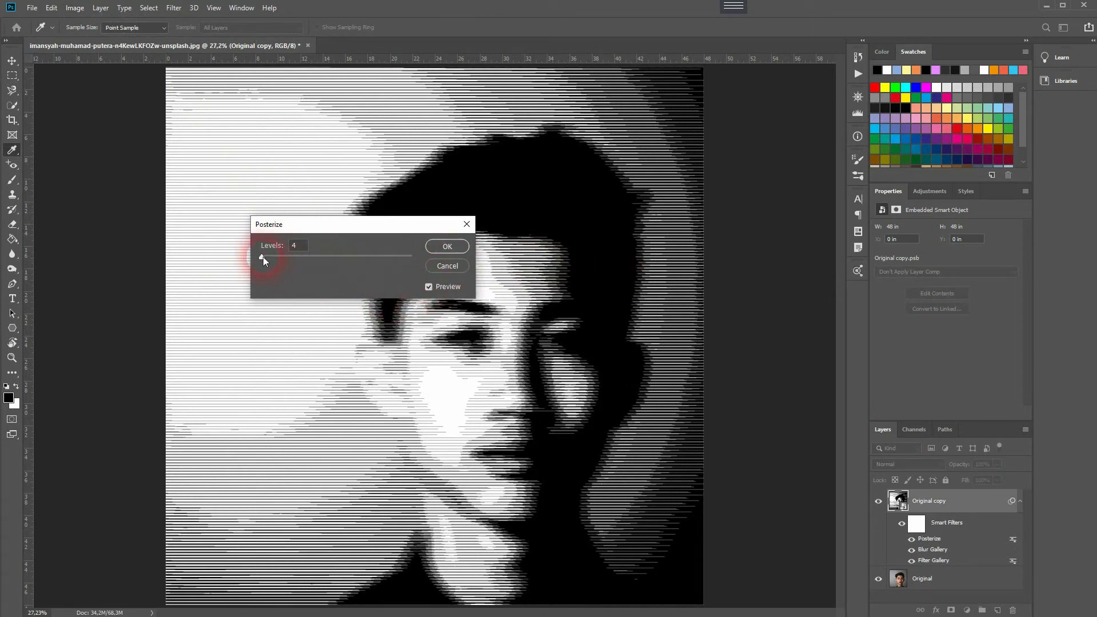
{"action": "left_click_drag", "start_coordinate": [266, 260], "coordinate": [329, 260]}
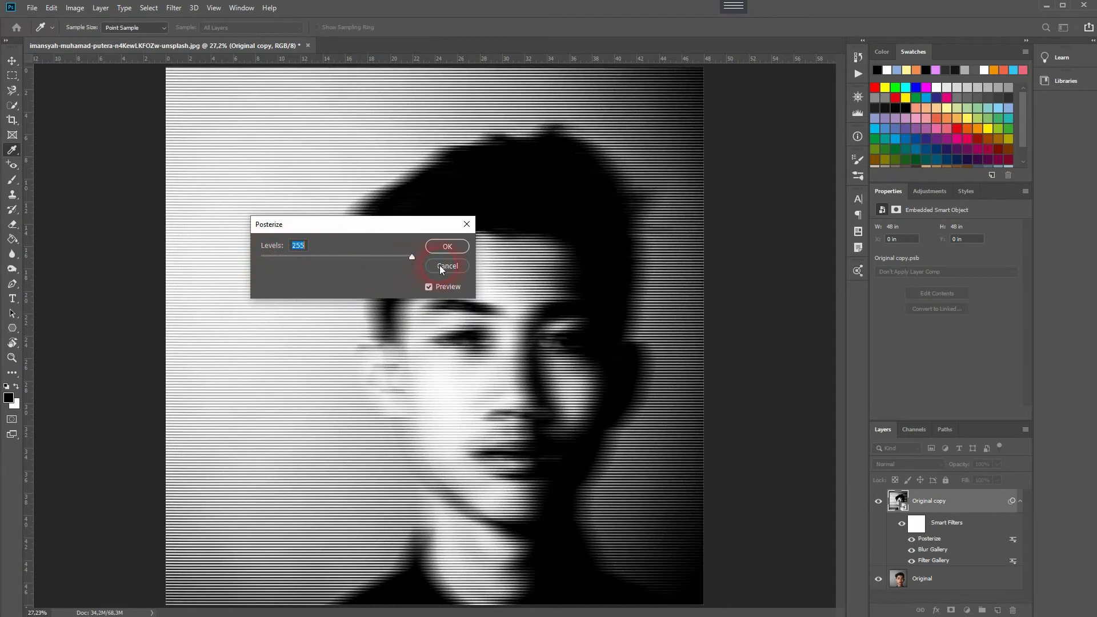
{"action": "left_click_drag", "start_coordinate": [411, 257], "coordinate": [370, 256]}
{"action": "left_click_drag", "start_coordinate": [337, 264], "coordinate": [350, 264]}
{"action": "left_click", "coordinate": [437, 247]}
{"action": "key", "text": "m"}
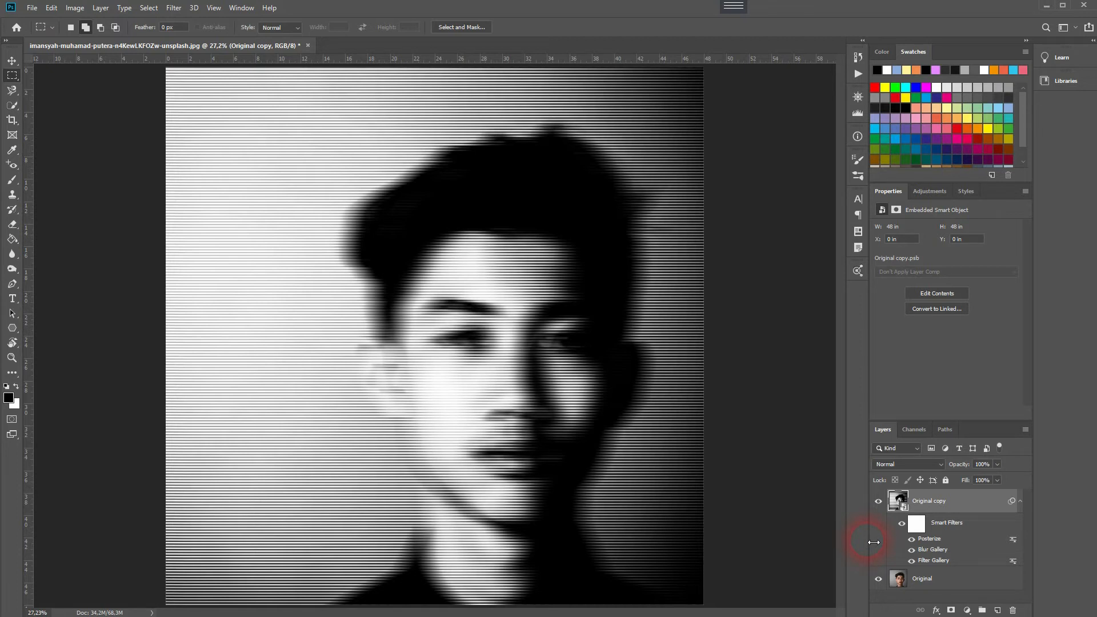
Reopen the Filter Gallery smart filter of the Original copy layer and set the halftone size to 2.
{"action": "double_click", "coordinate": [931, 556]}
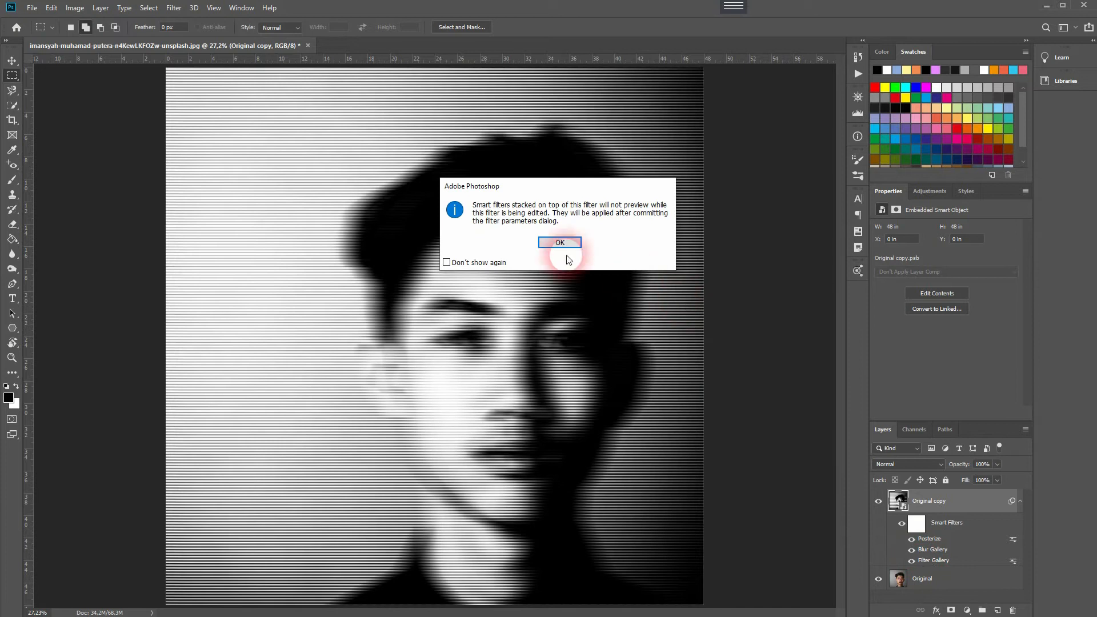
{"action": "left_click", "coordinate": [557, 242]}
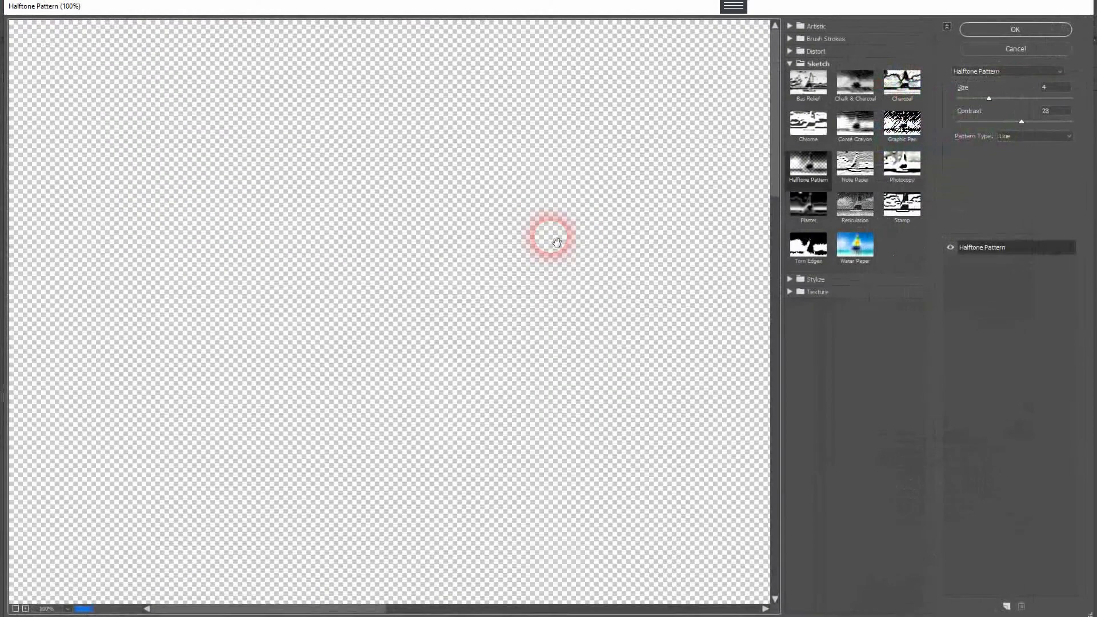
{"action": "left_click", "coordinate": [1054, 93]}
{"action": "key", "text": "Down"}
{"action": "key", "text": "Down"}
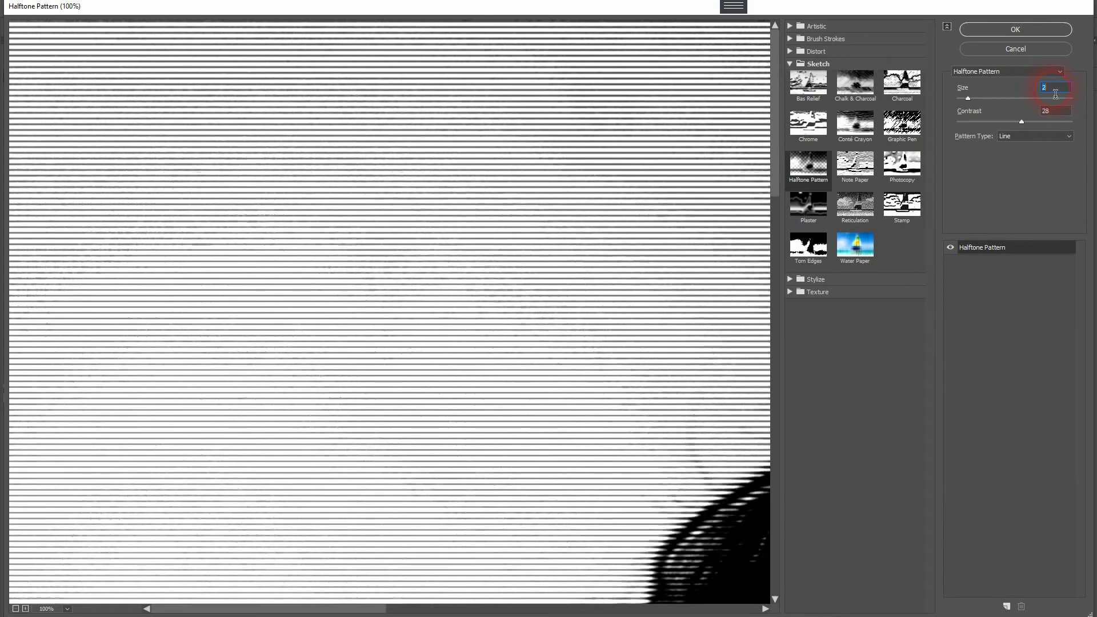
{"action": "left_click", "coordinate": [1007, 38]}
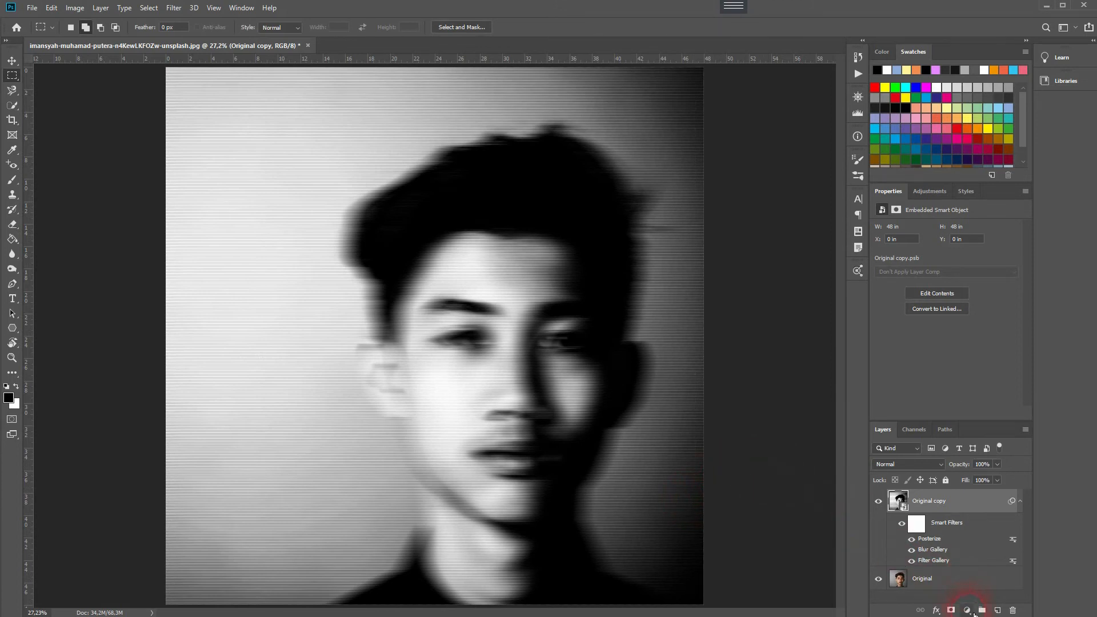
Add a Levels adjustment layer above the portrait with the white input at 176 and the midtones at 0.86.
{"action": "left_click", "coordinate": [966, 609]}
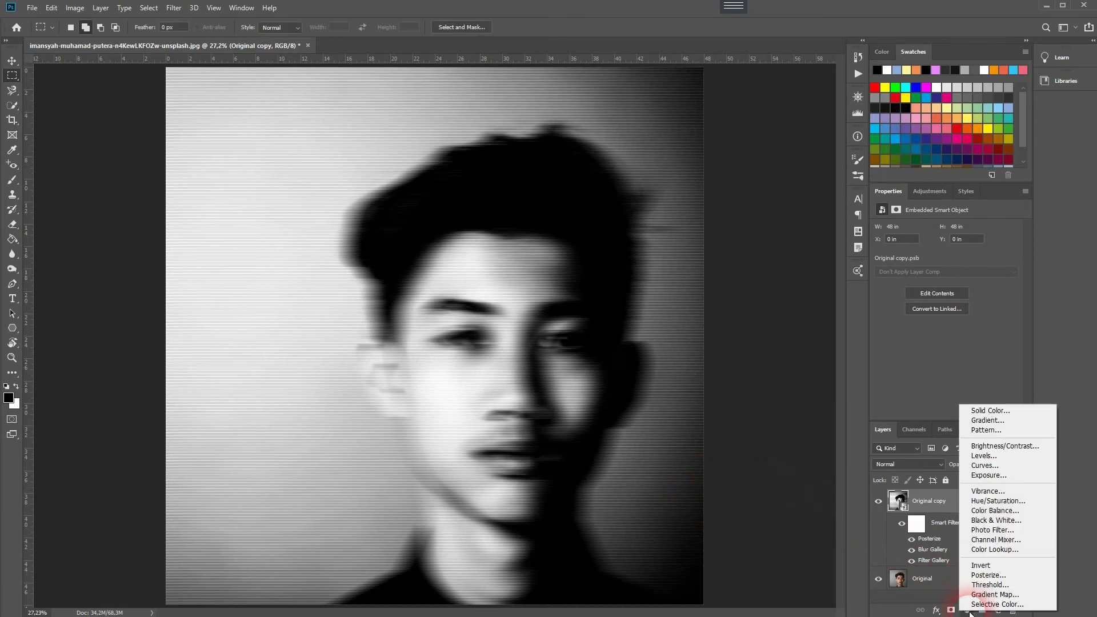
{"action": "left_click", "coordinate": [982, 456]}
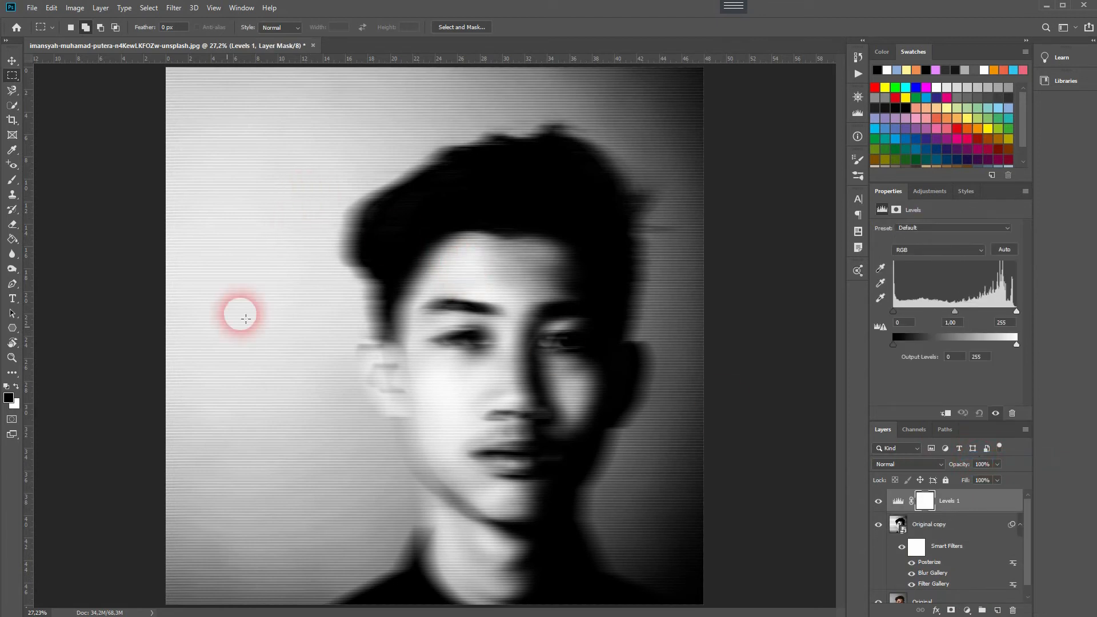
{"action": "left_click_drag", "start_coordinate": [1017, 313], "coordinate": [896, 314]}
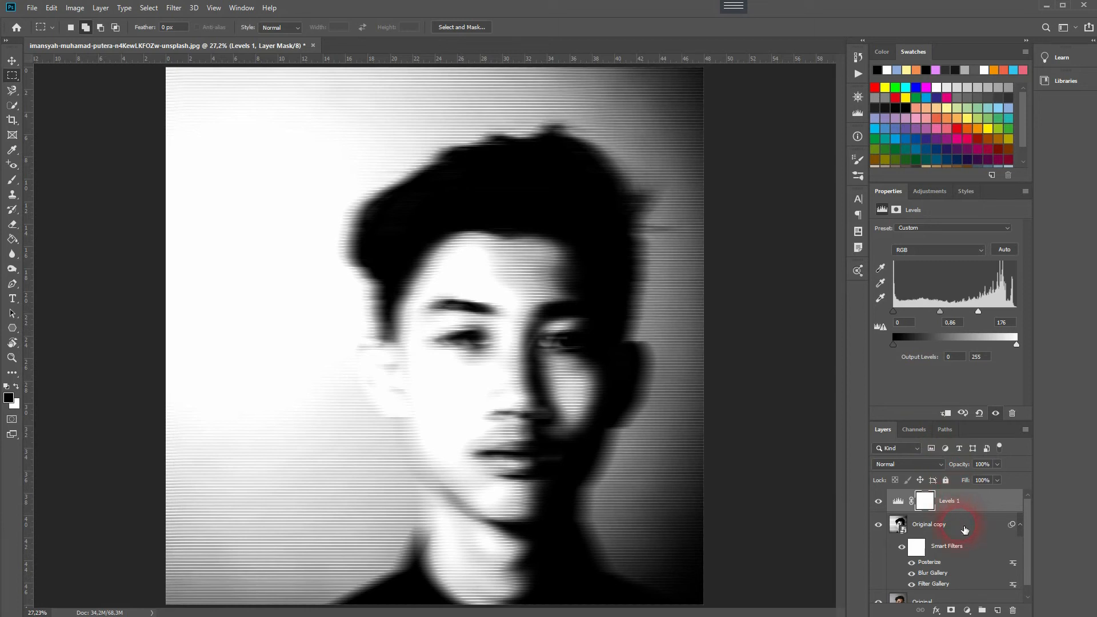
Place a duplicate of the Original layer at the top of the layer stack, above Levels 1, and hide the Original layer.
{"action": "scroll", "coordinate": [965, 532], "scroll_direction": "down", "scroll_amount": 1}
{"action": "left_click", "coordinate": [955, 589]}
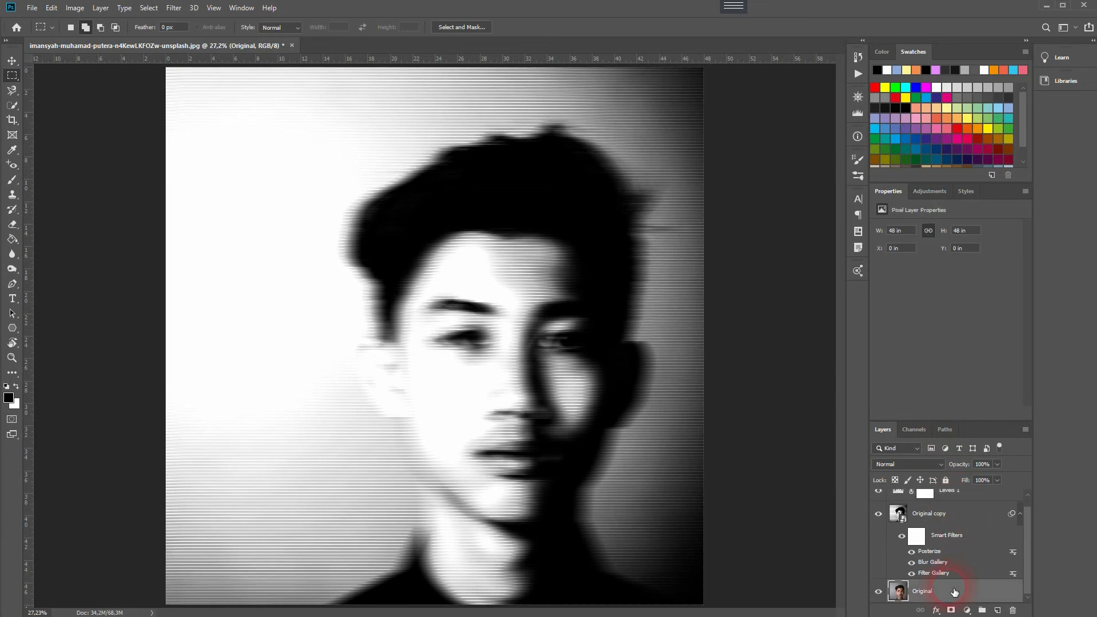
{"action": "key", "text": "ctrl+j"}
{"action": "left_click_drag", "start_coordinate": [948, 590], "coordinate": [949, 510]}
{"action": "left_click", "coordinate": [878, 591]}
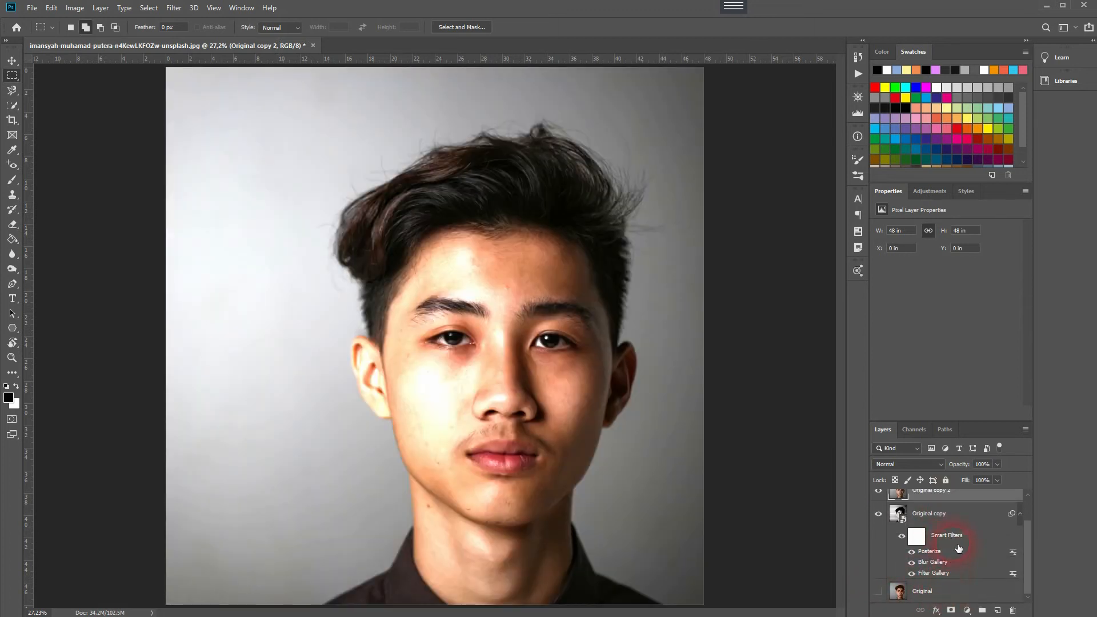
{"action": "scroll", "coordinate": [951, 546], "scroll_direction": "up", "scroll_amount": 2}
{"action": "left_click_drag", "start_coordinate": [952, 539], "coordinate": [954, 501]}
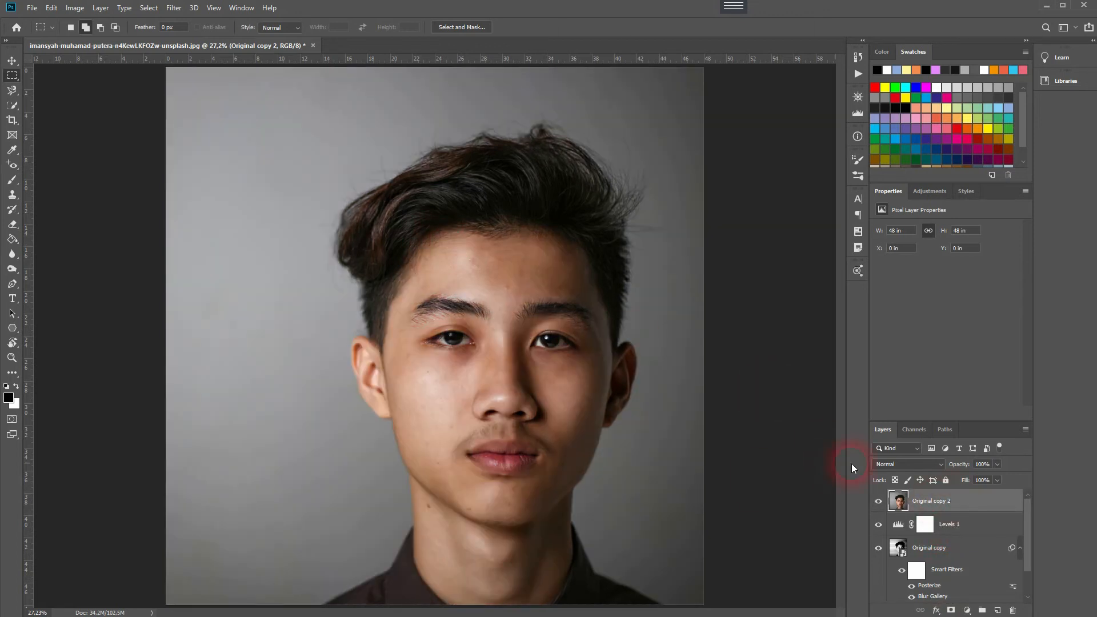
Set the duplicated portrait layer's blend mode to Color Burn and its opacity to 50%.
{"action": "left_click", "coordinate": [931, 464]}
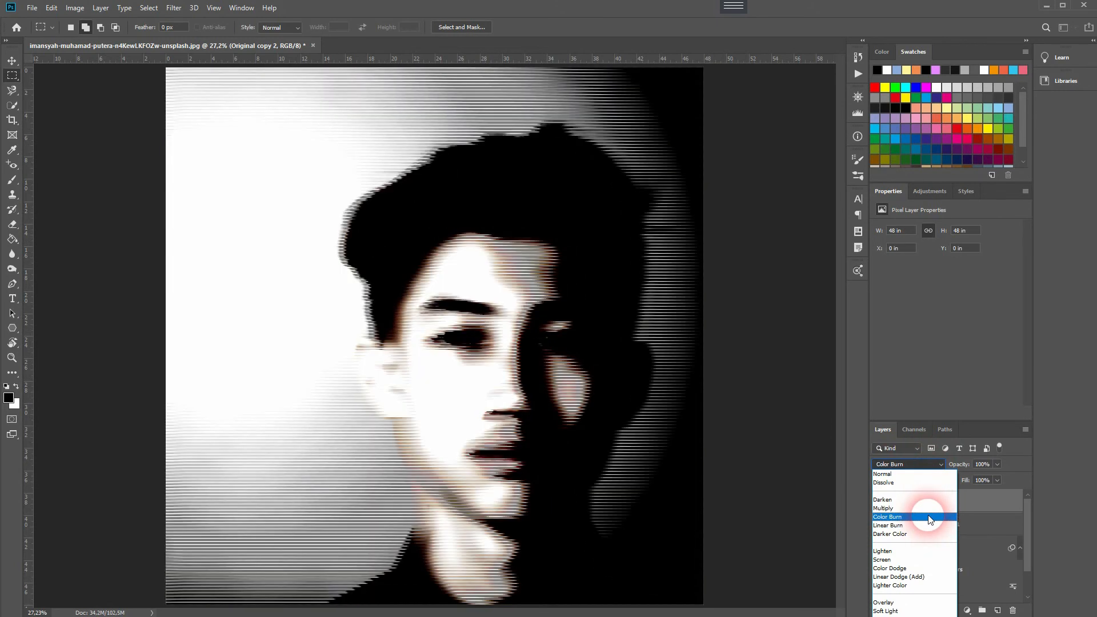
{"action": "left_click", "coordinate": [929, 517]}
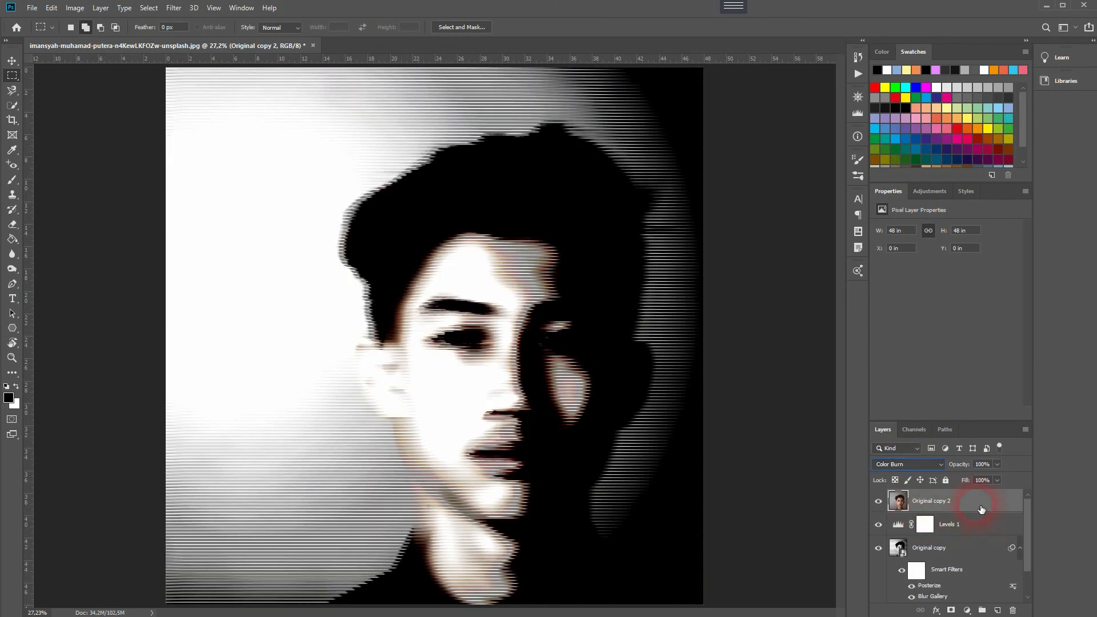
{"action": "left_click_drag", "start_coordinate": [966, 469], "coordinate": [937, 474]}
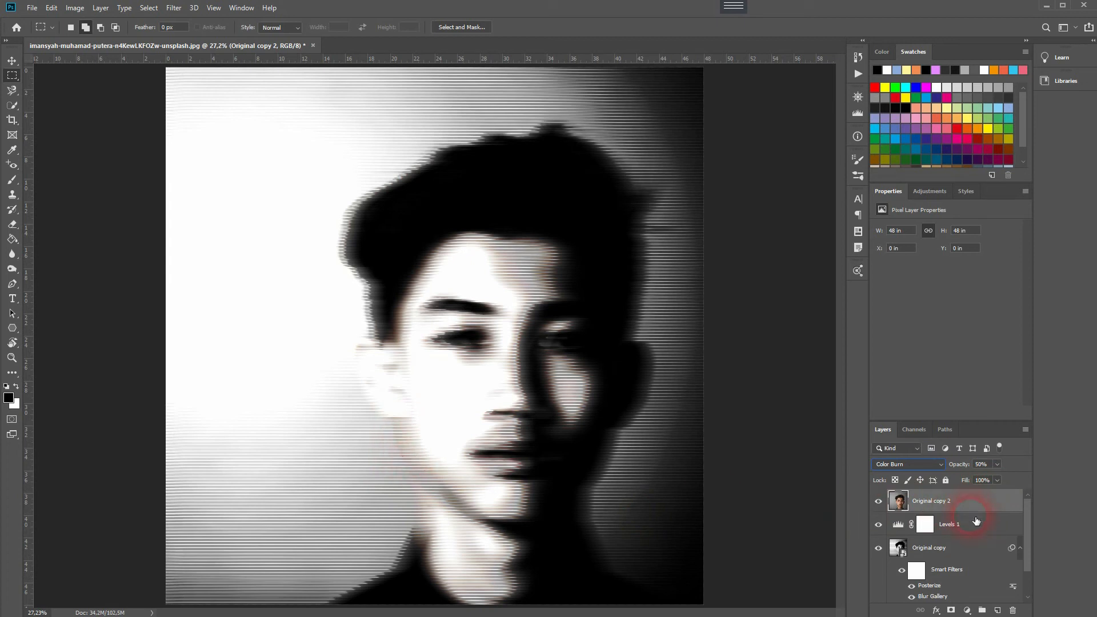
Add a Black & White adjustment layer above the portrait copy, compare the image with and without it, and leave it hidden.
{"action": "left_click", "coordinate": [966, 610]}
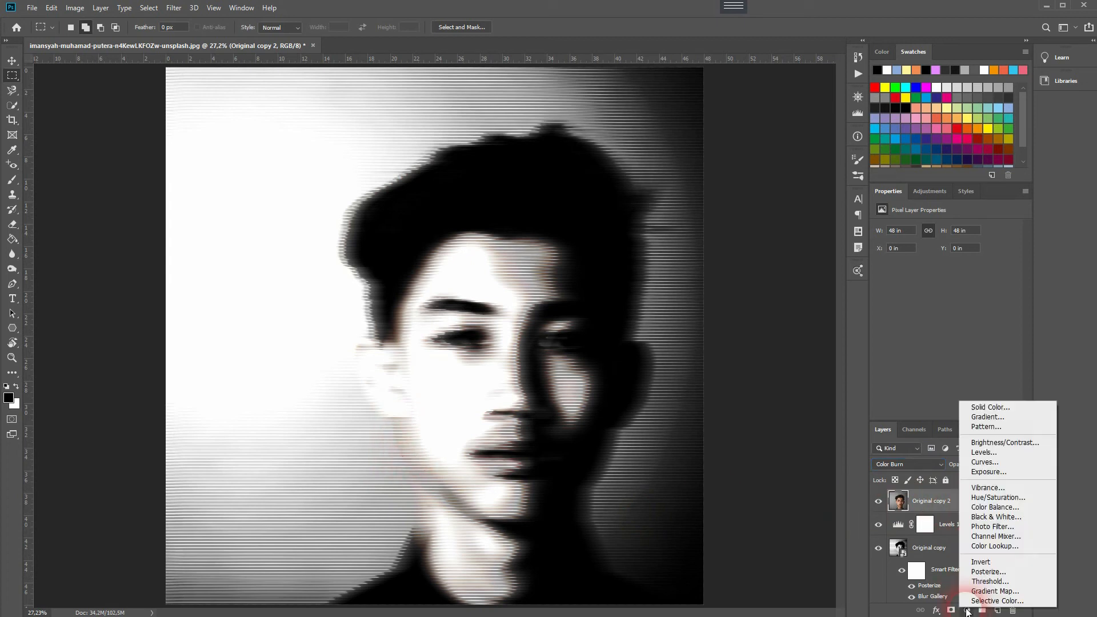
{"action": "left_click", "coordinate": [985, 517]}
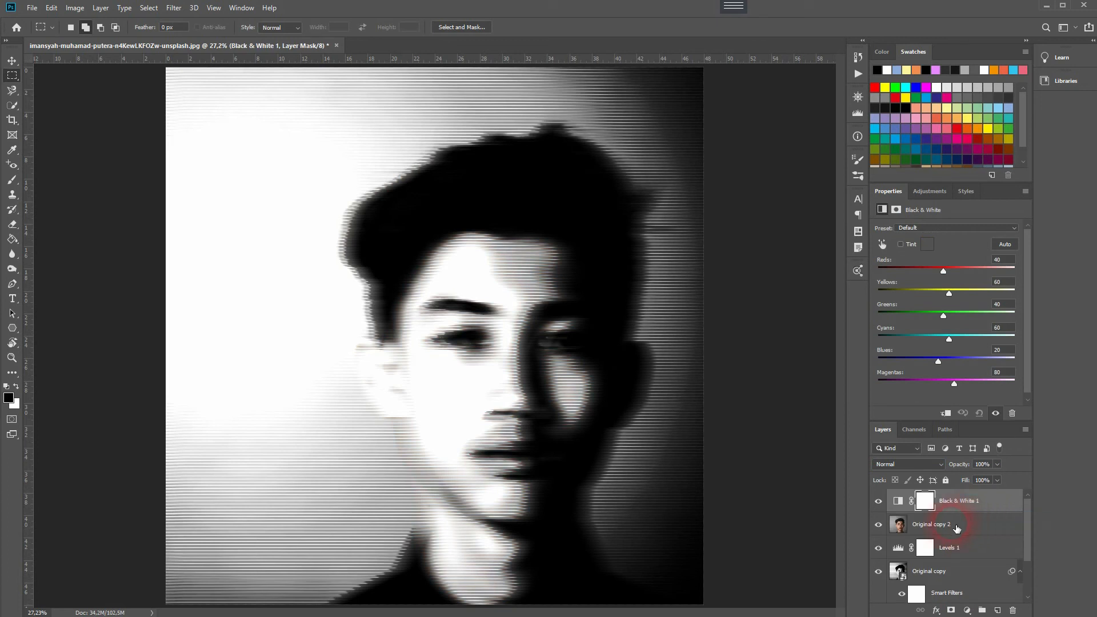
{"action": "left_click", "coordinate": [879, 501]}
{"action": "left_click", "coordinate": [880, 524]}
{"action": "left_click", "coordinate": [879, 524]}
{"action": "left_click", "coordinate": [878, 501]}
{"action": "left_click_drag", "start_coordinate": [963, 472], "coordinate": [1071, 474]}
{"action": "left_click", "coordinate": [878, 501]}
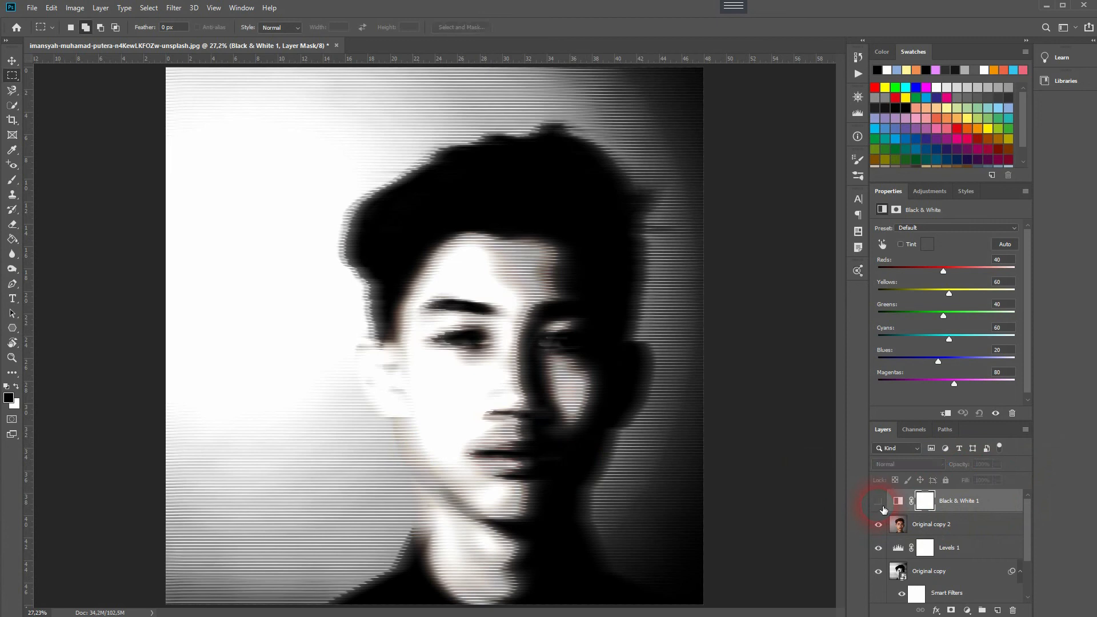
Lower the Original copy 2 layer's opacity to 39% and compare the finished effect with the Original layer shown alone.
{"action": "left_click", "coordinate": [964, 529]}
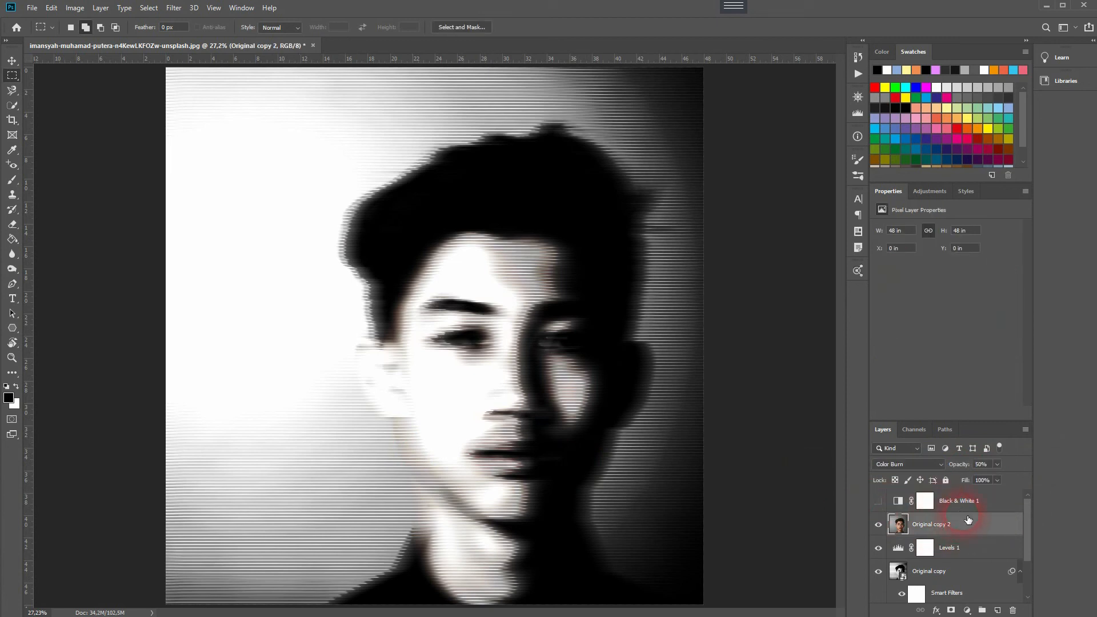
{"action": "left_click_drag", "start_coordinate": [967, 467], "coordinate": [960, 470]}
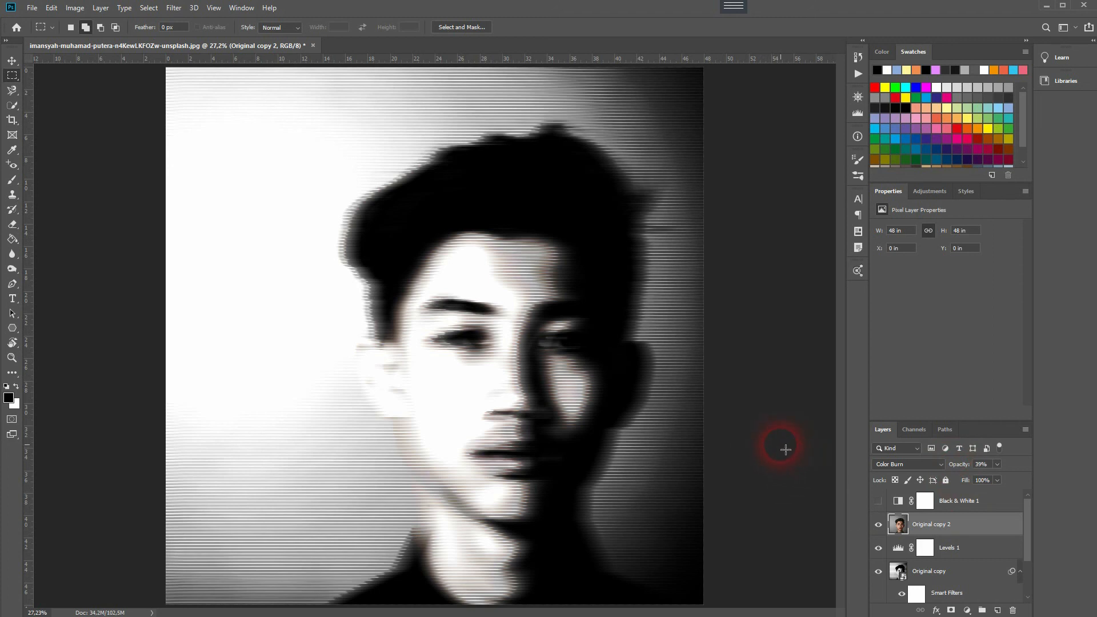
{"action": "scroll", "coordinate": [981, 595], "scroll_direction": "down", "scroll_amount": 3}
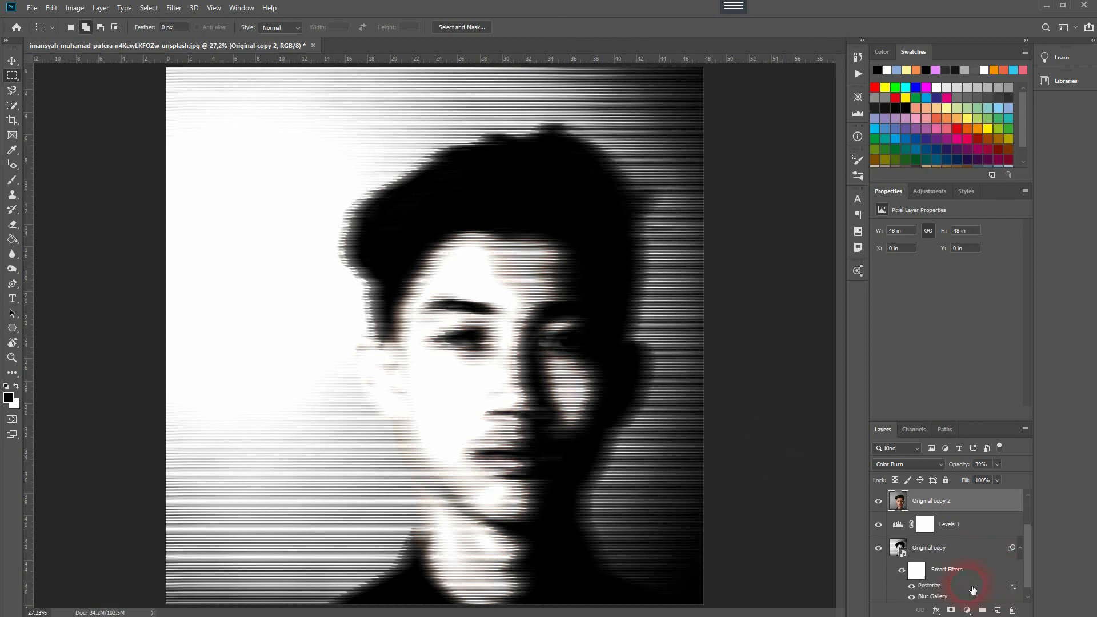
{"action": "left_click", "coordinate": [885, 596], "text": "alt"}
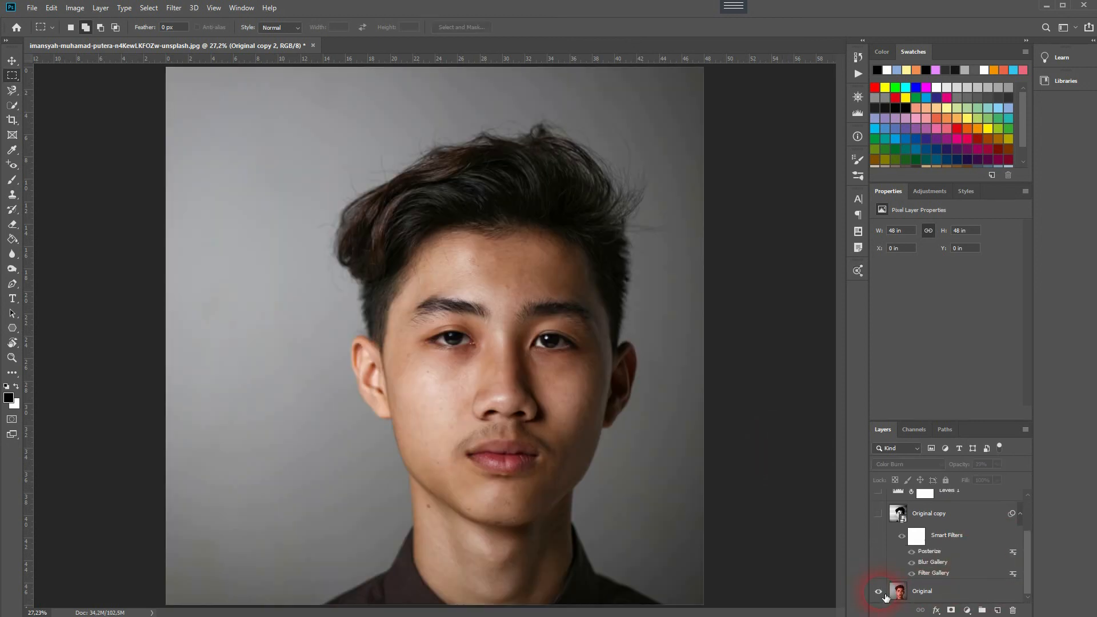
{"action": "left_click", "coordinate": [885, 596], "text": "alt"}
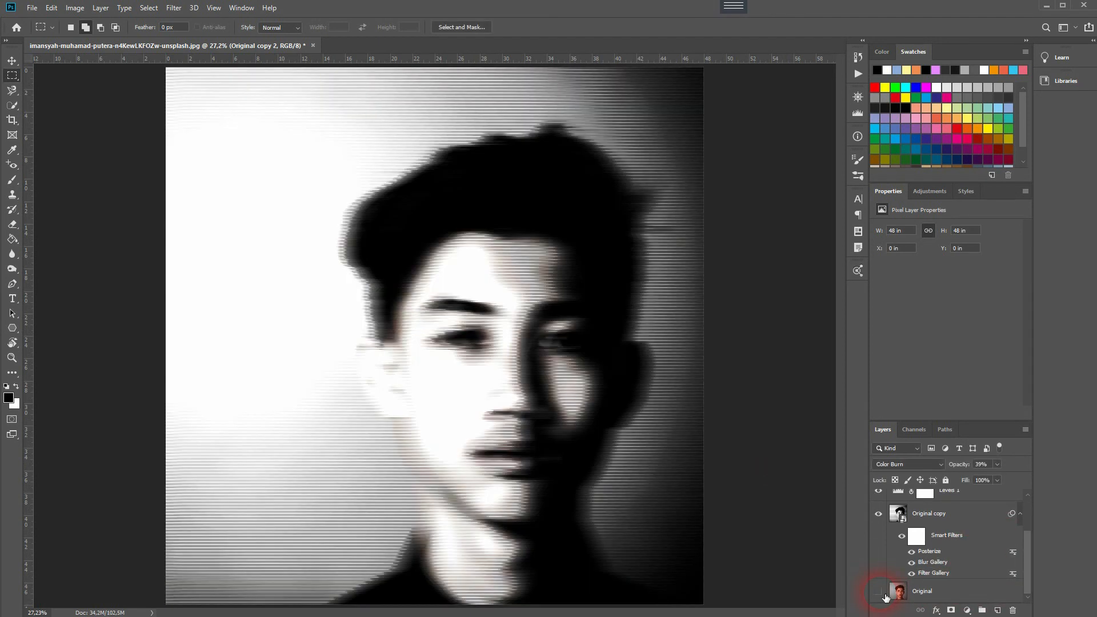